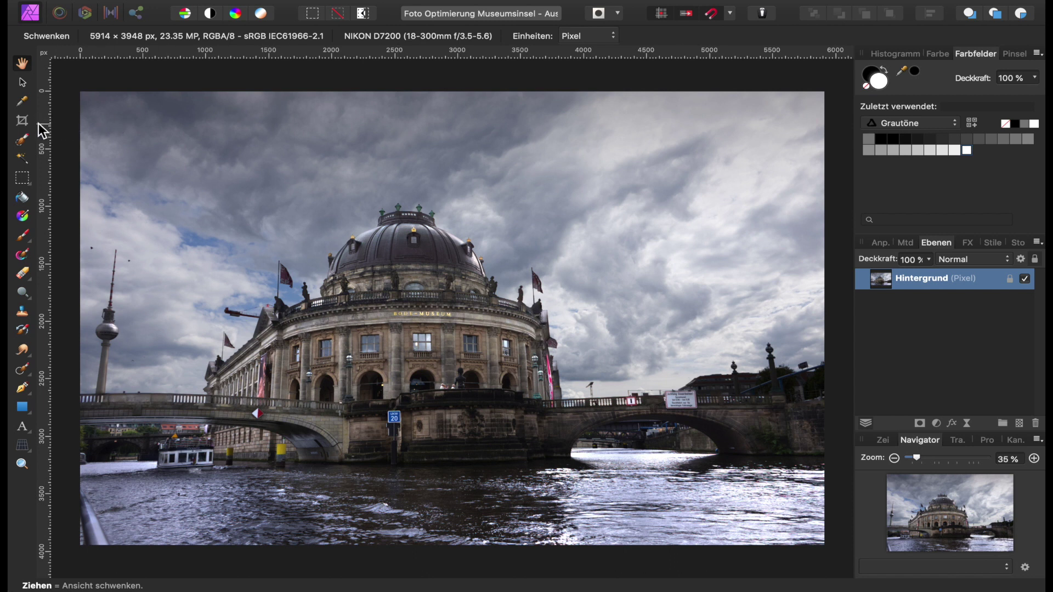
Start a freely proportioned (Uneingeschränkt) crop, pulling in the top-right corner slightly.
{"action": "left_click", "coordinate": [22, 121]}
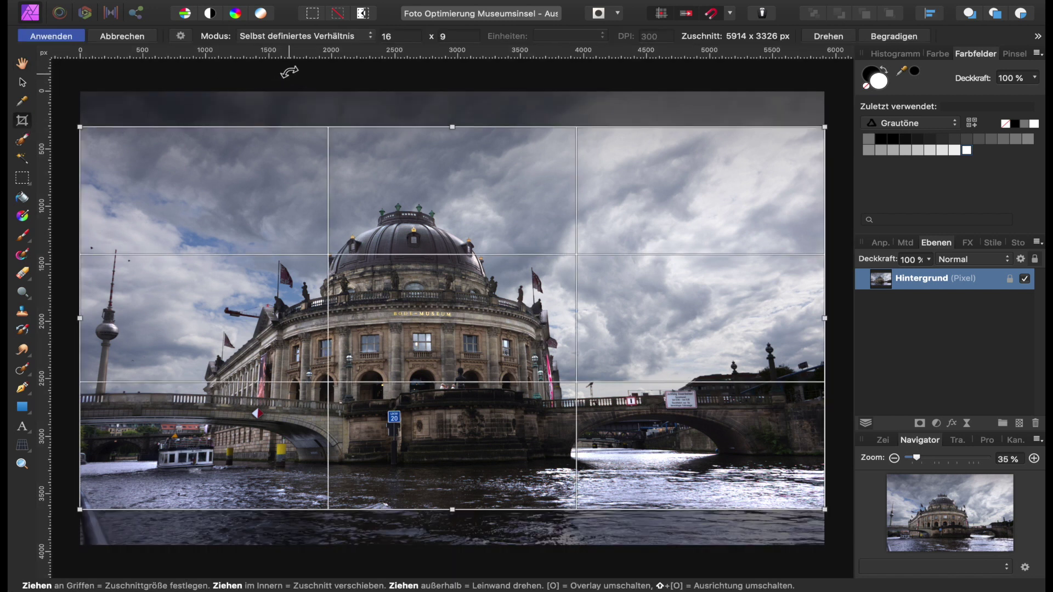
{"action": "left_click", "coordinate": [306, 37]}
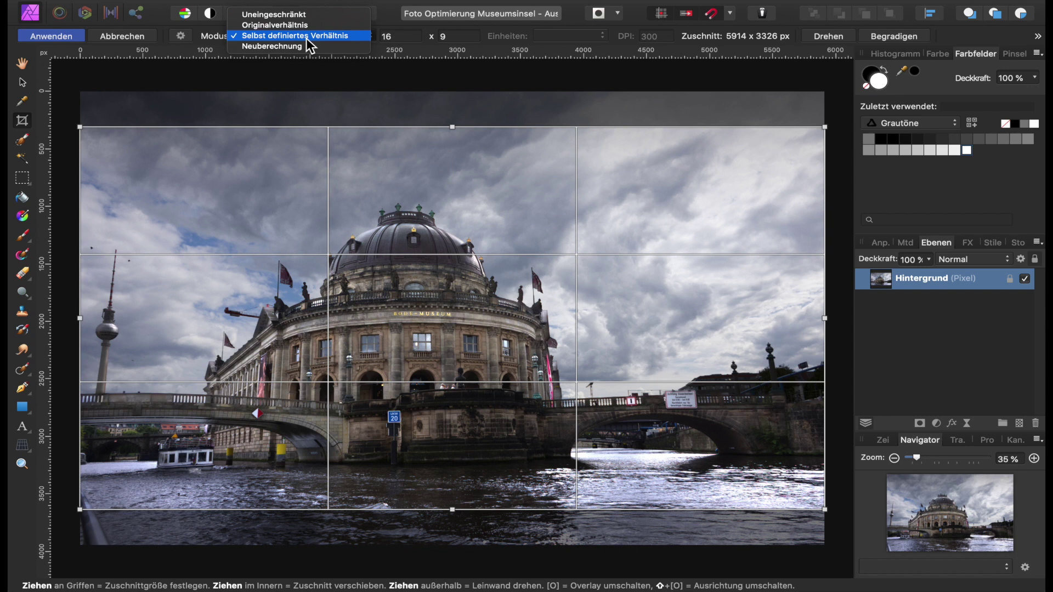
{"action": "left_click", "coordinate": [278, 15]}
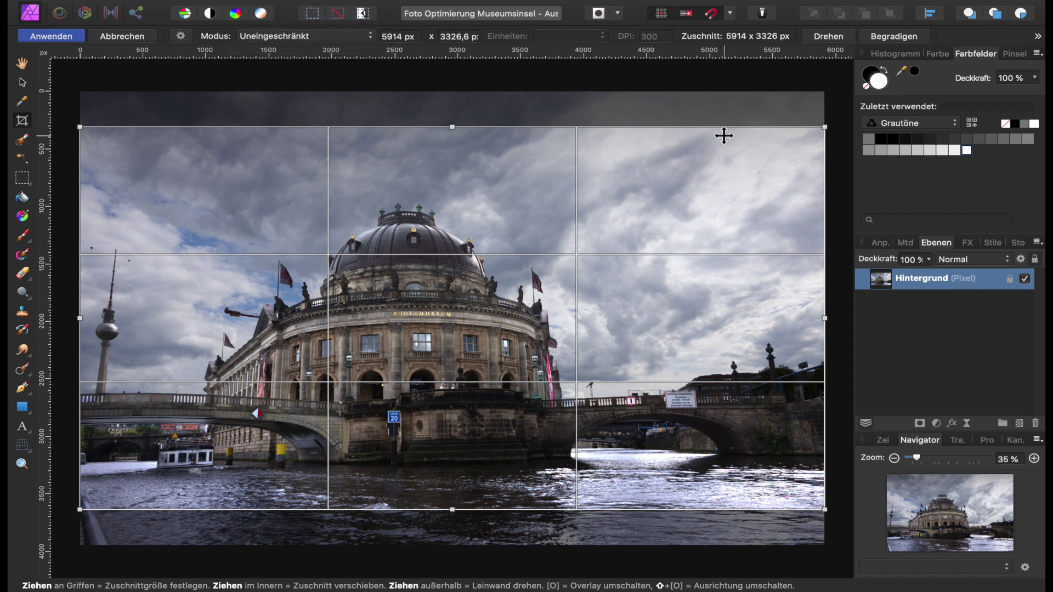
{"action": "mouse_move", "coordinate": [824, 127]}
{"action": "left_mouse_down"}
{"action": "mouse_move", "coordinate": [766, 238]}
{"action": "mouse_move", "coordinate": [818, 127]}
{"action": "left_mouse_up"}
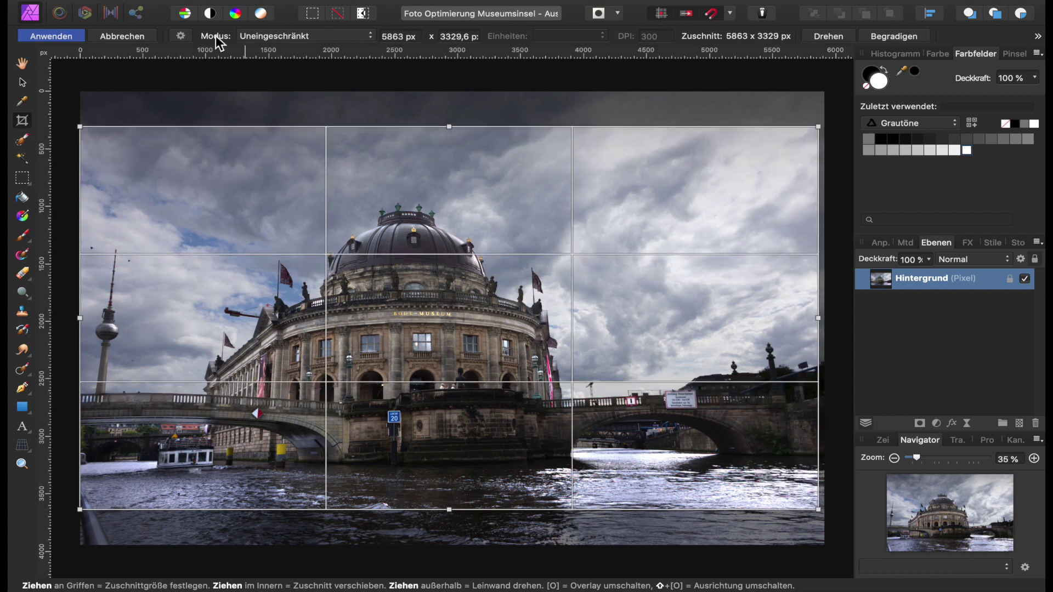
Lock the crop to 16:9 and frame it tightly around the domed museum, bridge and tower.
{"action": "left_click", "coordinate": [180, 37]}
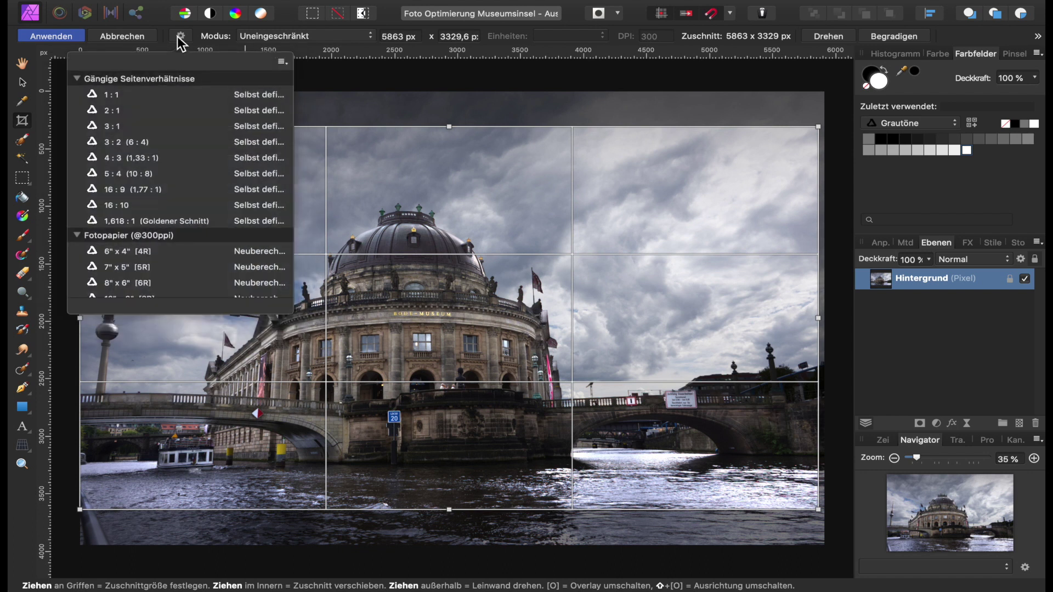
{"action": "left_click", "coordinate": [110, 190]}
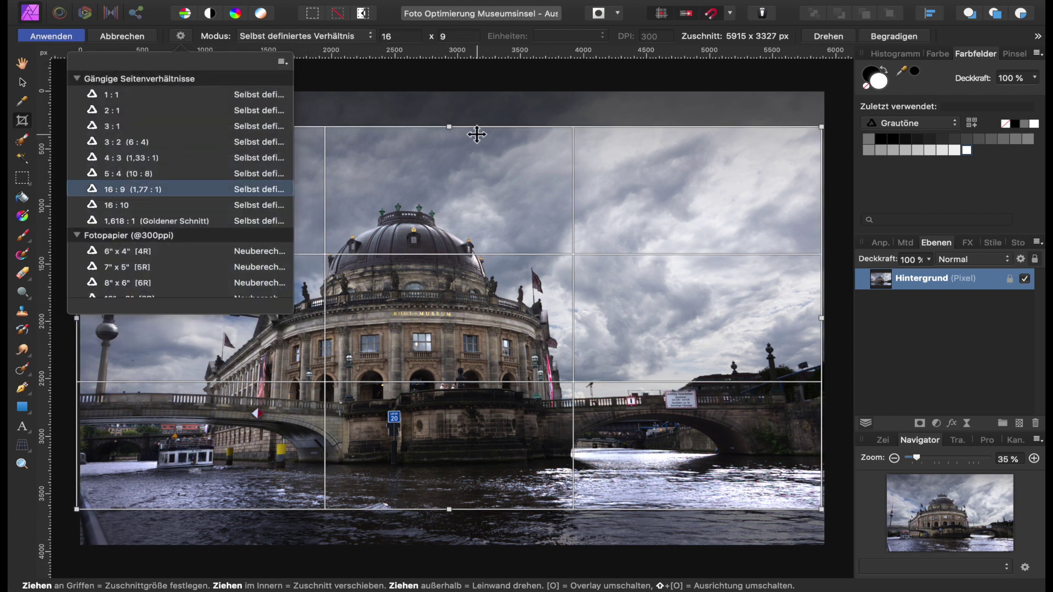
{"action": "left_click_drag", "start_coordinate": [821, 127], "coordinate": [704, 206]}
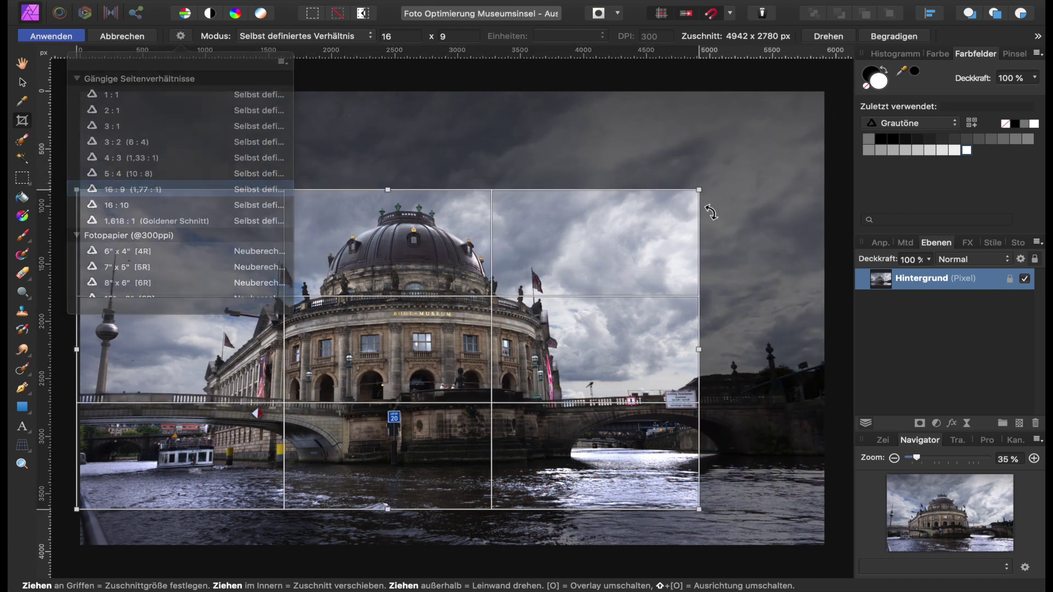
{"action": "left_click_drag", "start_coordinate": [382, 385], "coordinate": [386, 368]}
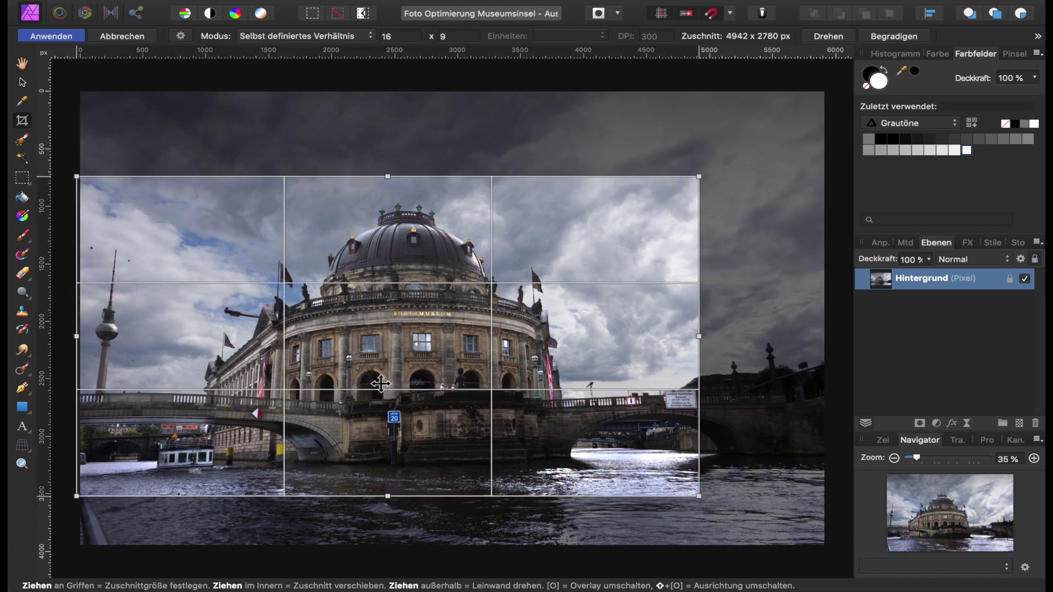
{"action": "left_click_drag", "start_coordinate": [703, 174], "coordinate": [668, 197]}
{"action": "left_click_drag", "start_coordinate": [622, 237], "coordinate": [621, 232]}
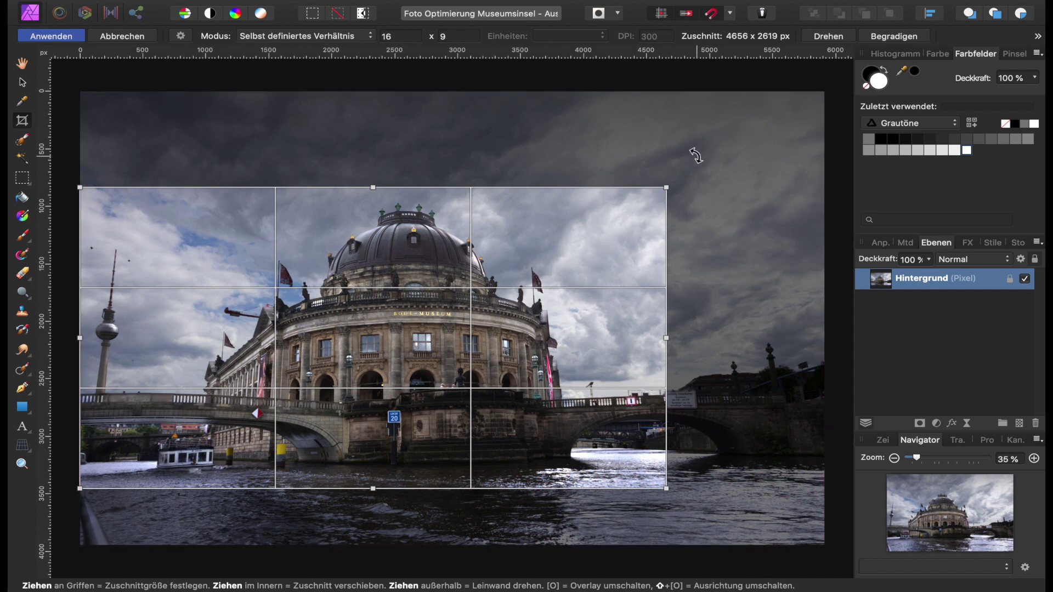
{"action": "left_click", "coordinate": [900, 36]}
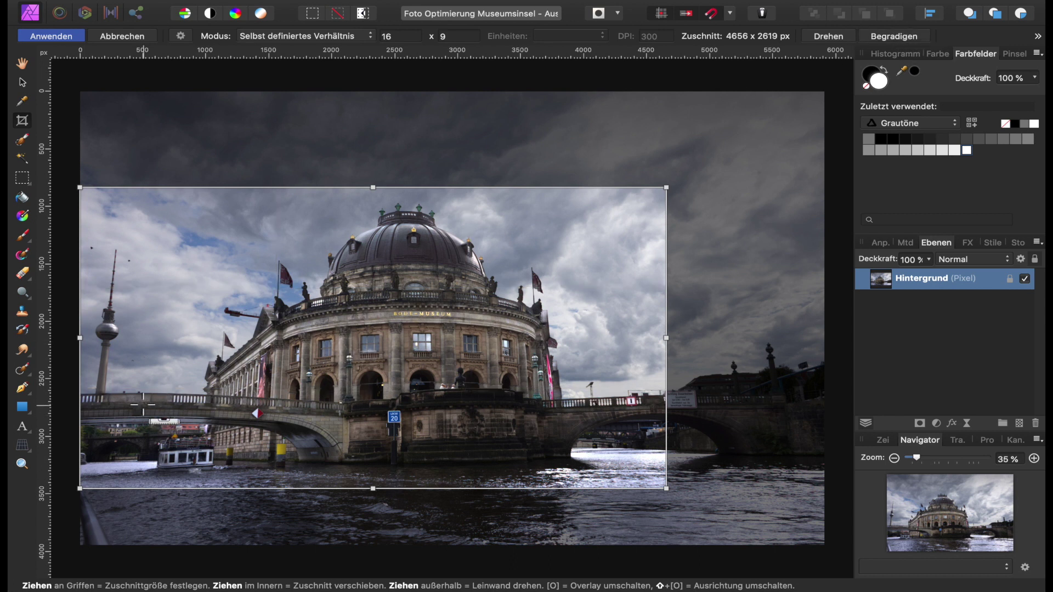
Level the photo along the bridge, trim the top-left, and apply the 4635 × 2607 px crop.
{"action": "left_click_drag", "start_coordinate": [143, 394], "coordinate": [630, 357]}
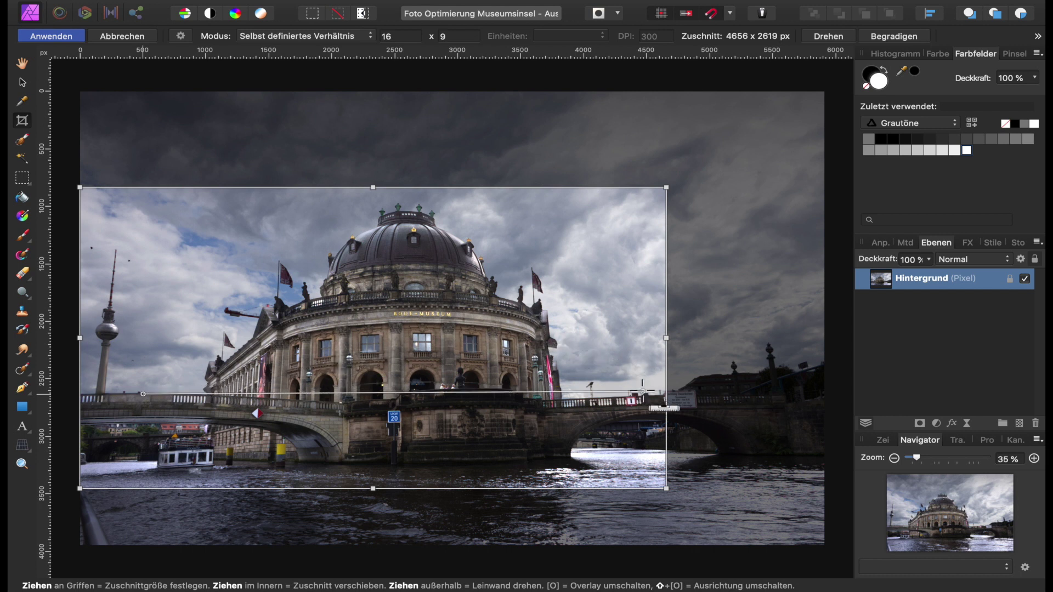
{"action": "left_click_drag", "start_coordinate": [631, 358], "coordinate": [657, 396]}
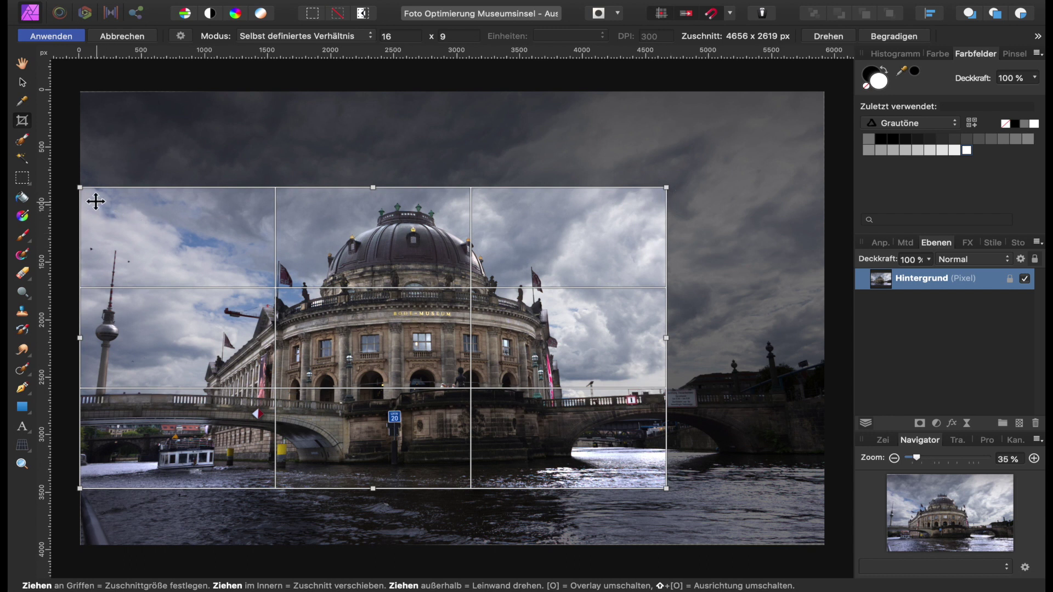
{"action": "left_click_drag", "start_coordinate": [80, 187], "coordinate": [83, 190]}
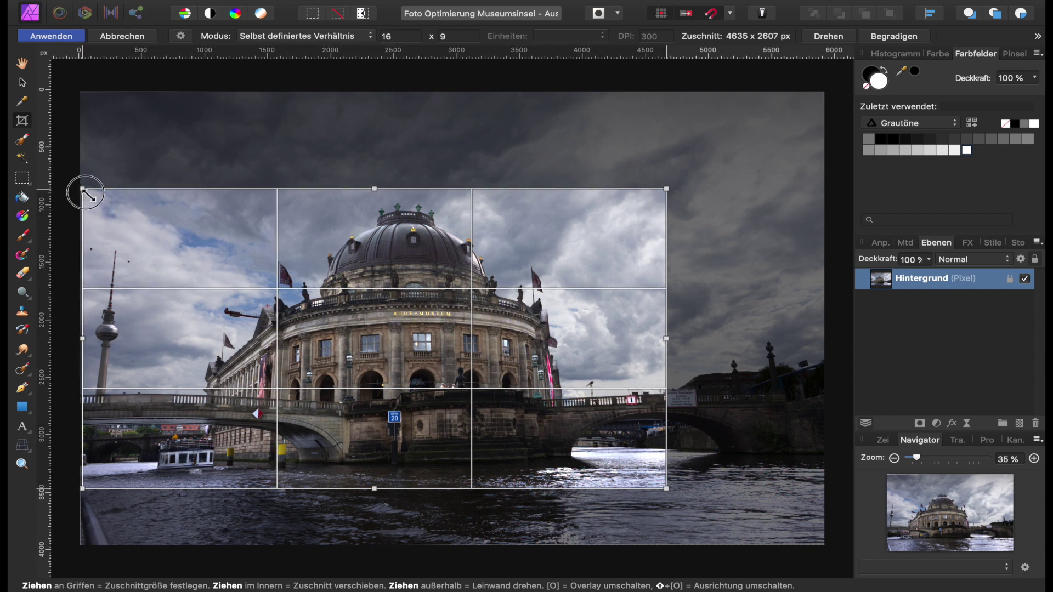
{"action": "left_click", "coordinate": [51, 36]}
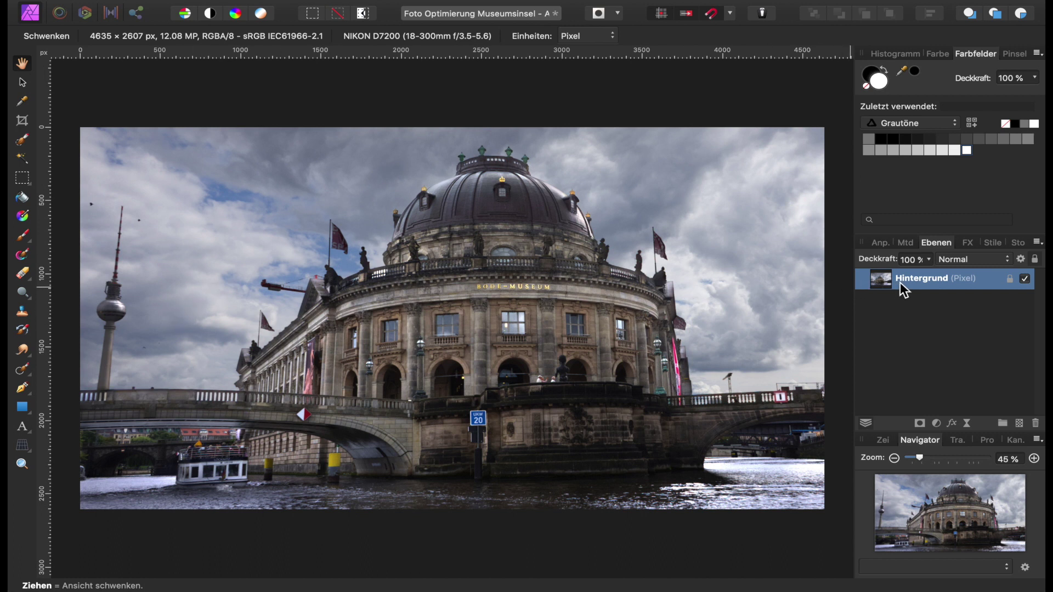
Duplicate the background layer and Restore-brush three dark sky specks, hiding the copy to compare.
{"action": "key", "text": "super+j"}
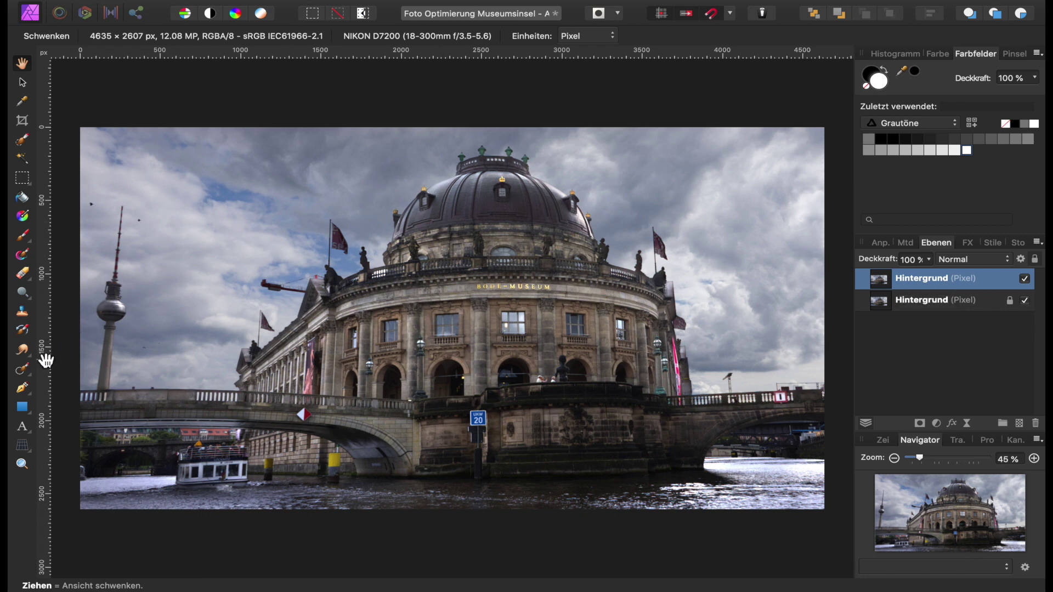
{"action": "left_click", "coordinate": [22, 370]}
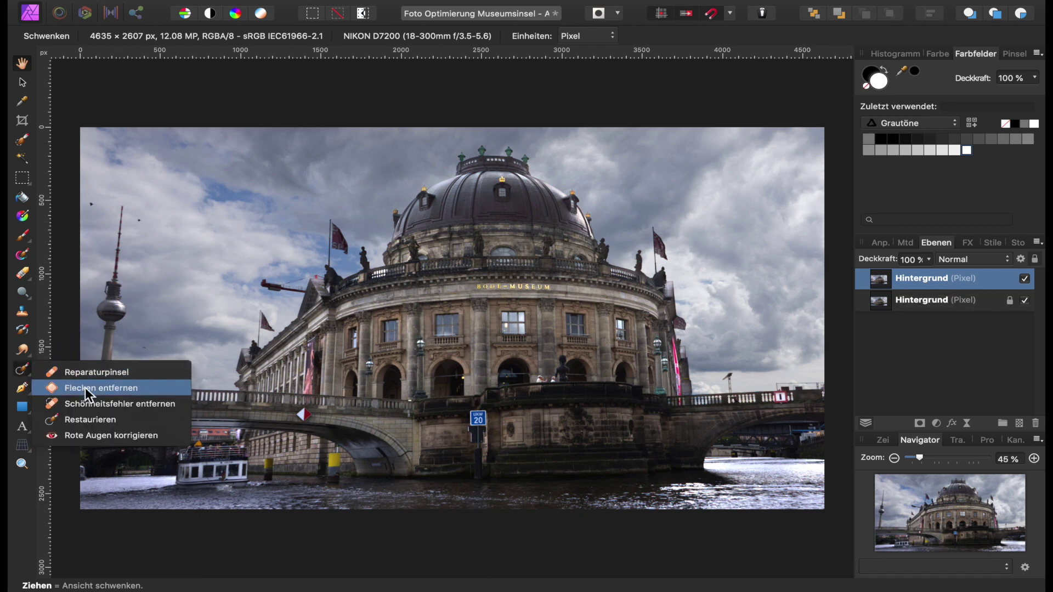
{"action": "left_click", "coordinate": [92, 419]}
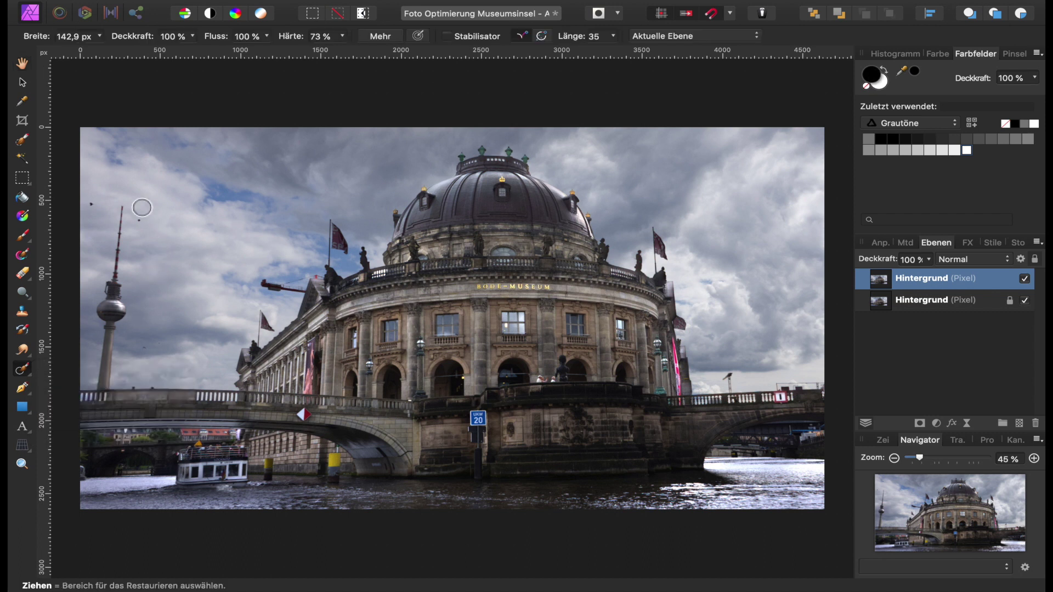
{"action": "left_click_drag", "start_coordinate": [94, 205], "coordinate": [97, 207]}
{"action": "left_click", "coordinate": [140, 220]}
{"action": "left_click_drag", "start_coordinate": [145, 349], "coordinate": [150, 352]}
{"action": "left_click", "coordinate": [1025, 280]}
Start a pen path by the TV tower with two points along the railing.
{"action": "left_click", "coordinate": [29, 396]}
{"action": "left_click", "coordinate": [55, 391]}
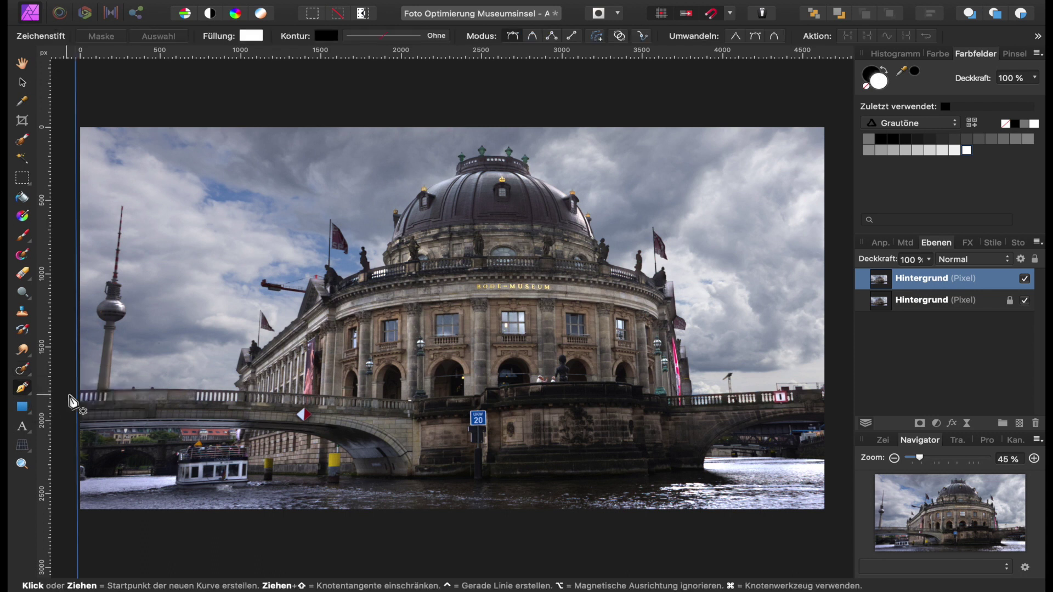
{"action": "scroll", "coordinate": [76, 401], "scroll_direction": "up", "scroll_amount": 2}
{"action": "scroll", "coordinate": [77, 401], "scroll_direction": "up", "scroll_amount": 2}
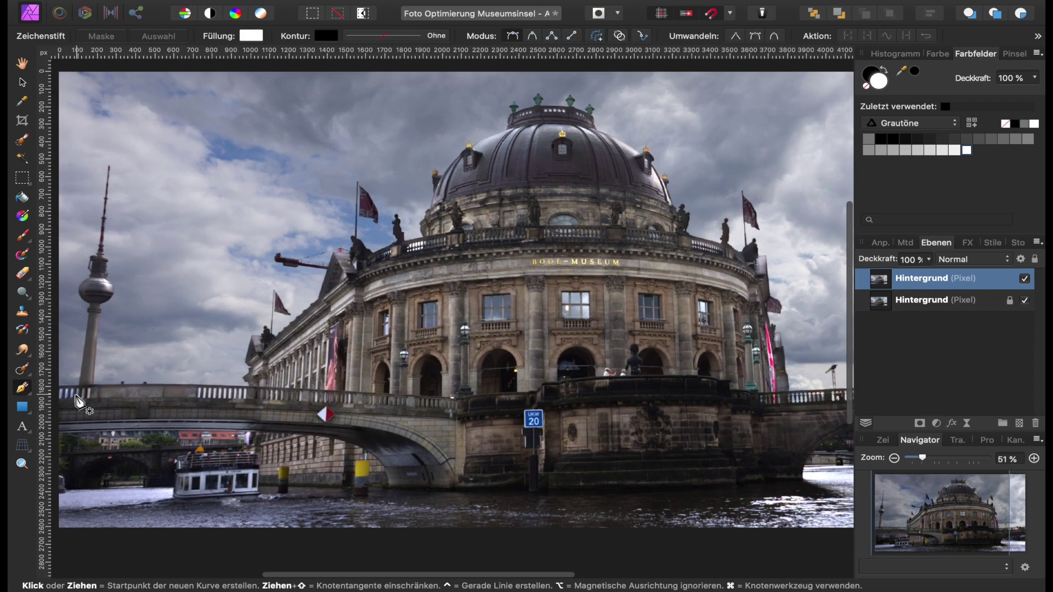
{"action": "scroll", "coordinate": [78, 402], "scroll_direction": "up", "scroll_amount": 2}
{"action": "scroll", "coordinate": [82, 403], "scroll_direction": "up", "scroll_amount": 2}
{"action": "scroll", "coordinate": [82, 403], "scroll_direction": "left", "scroll_amount": 3}
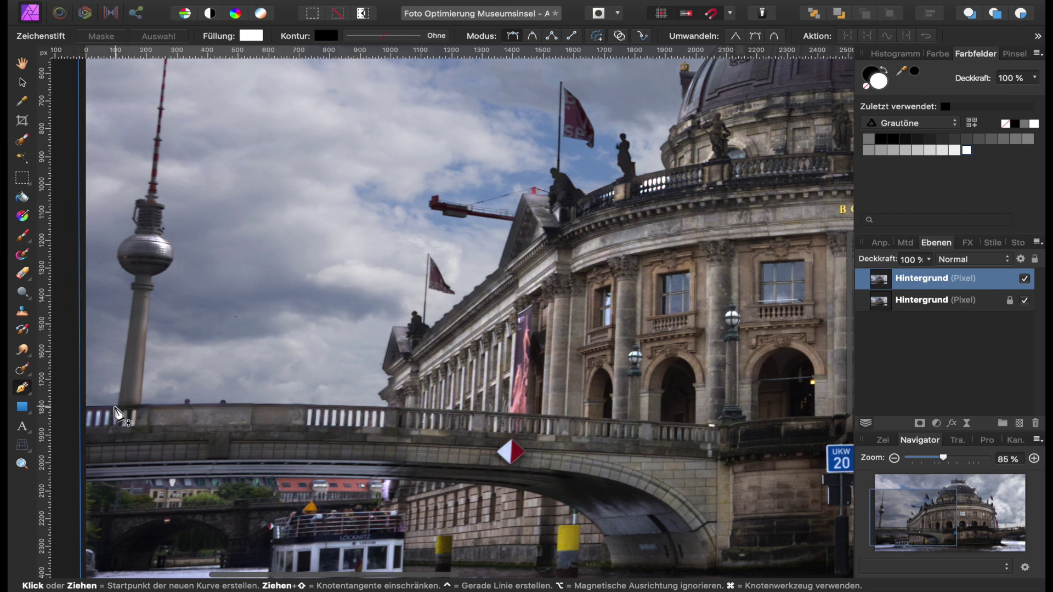
{"action": "left_click", "coordinate": [117, 406]}
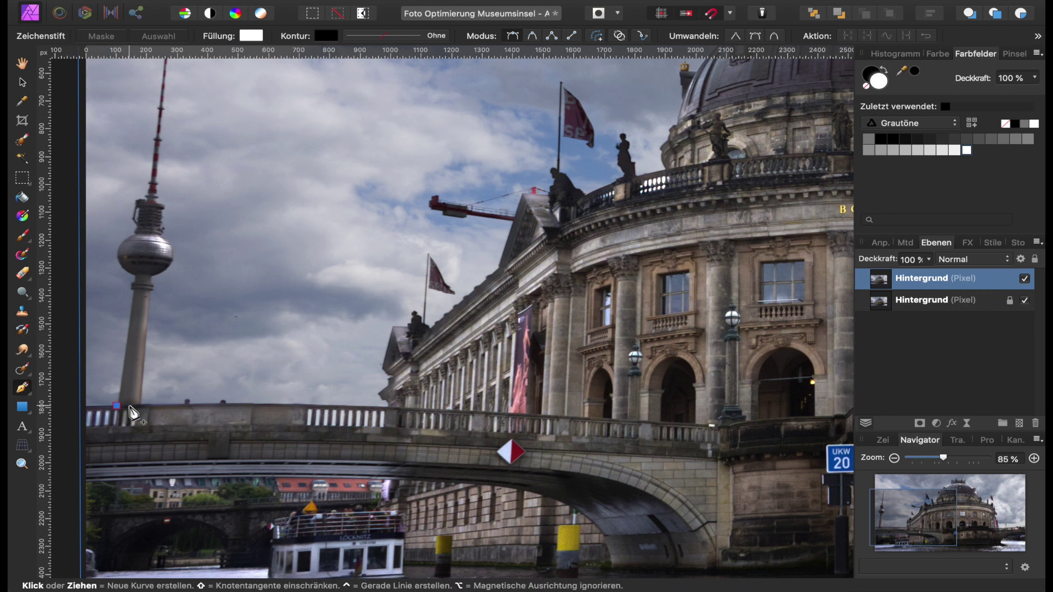
{"action": "left_click", "coordinate": [142, 405]}
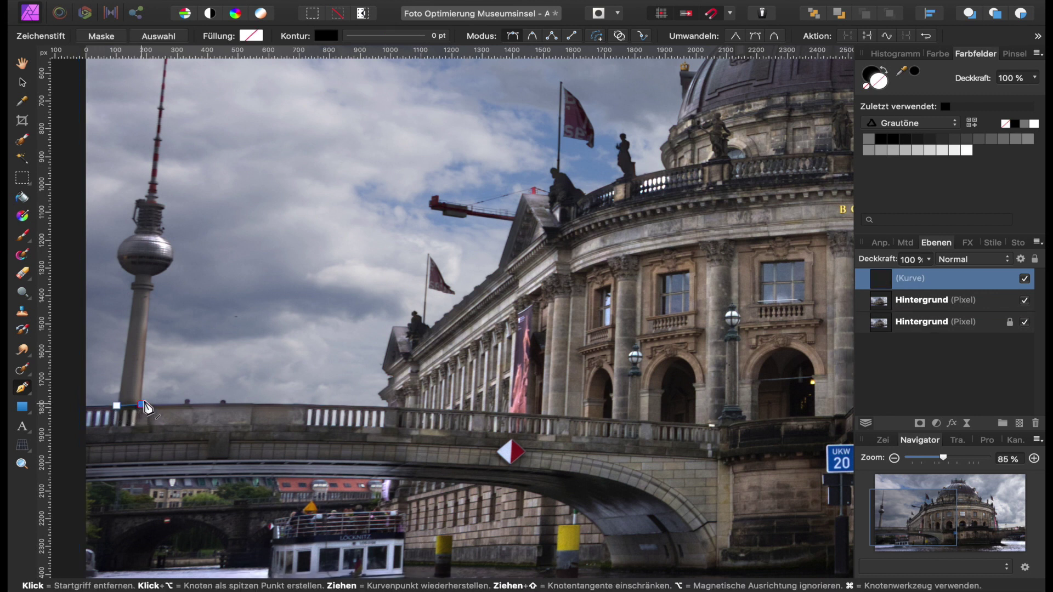
Close the outline through the sky and left image edge, and convert it to a selection.
{"action": "scroll", "coordinate": [203, 324], "scroll_direction": "up", "scroll_amount": 5}
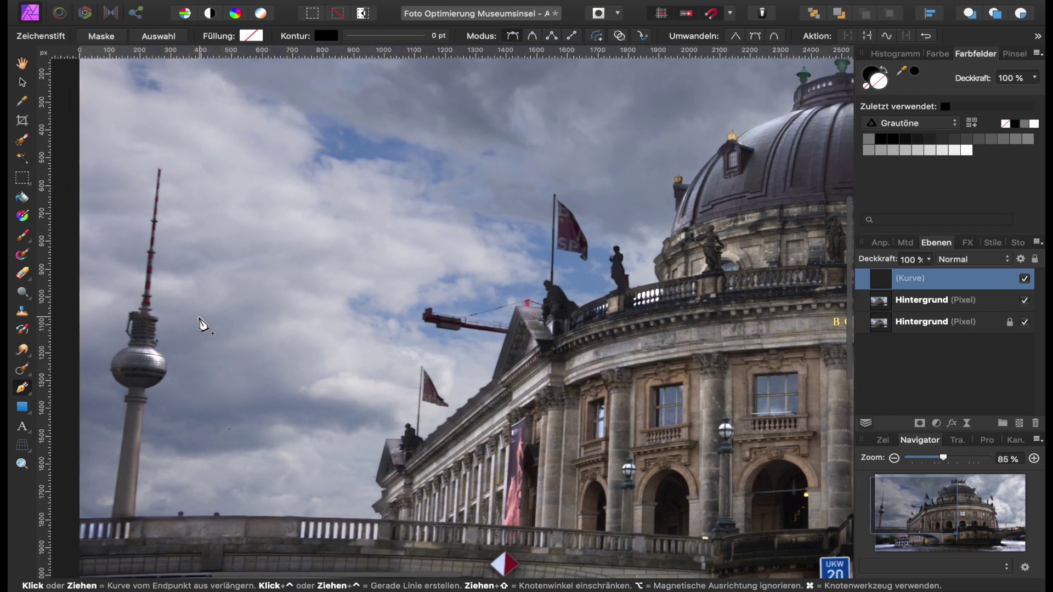
{"action": "scroll", "coordinate": [204, 307], "scroll_direction": "up", "scroll_amount": 5}
{"action": "left_click", "coordinate": [202, 296]}
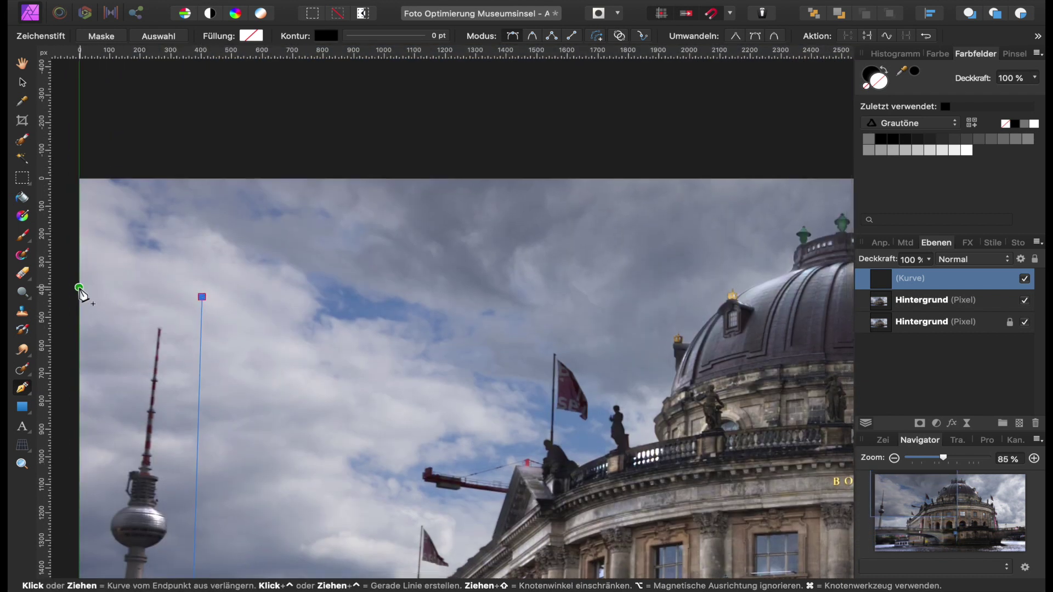
{"action": "scroll", "coordinate": [80, 287], "scroll_direction": "down", "scroll_amount": 5}
{"action": "scroll", "coordinate": [82, 294], "scroll_direction": "down", "scroll_amount": 1}
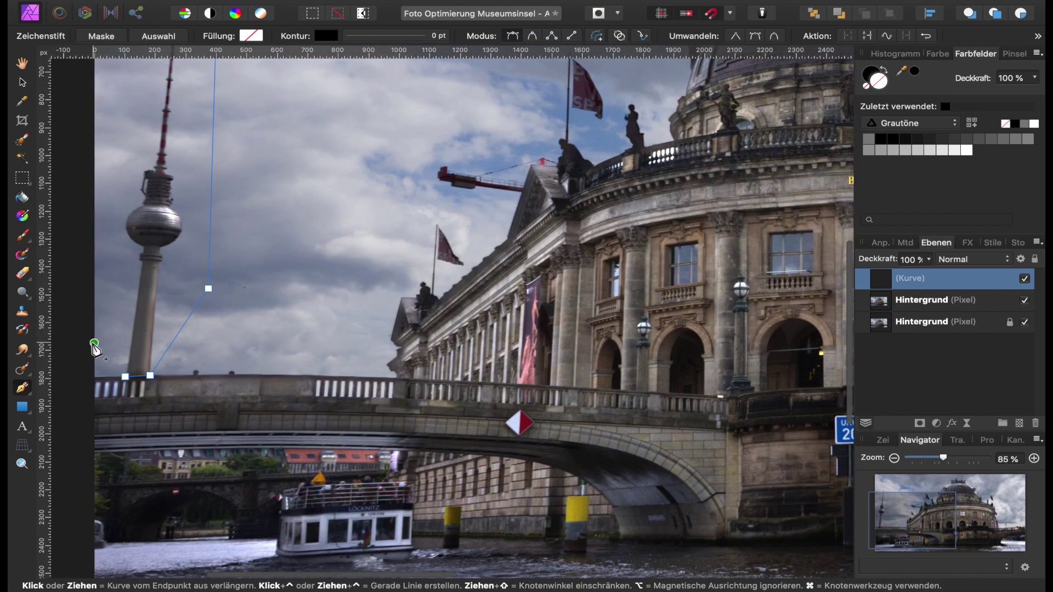
{"action": "left_click", "coordinate": [94, 344]}
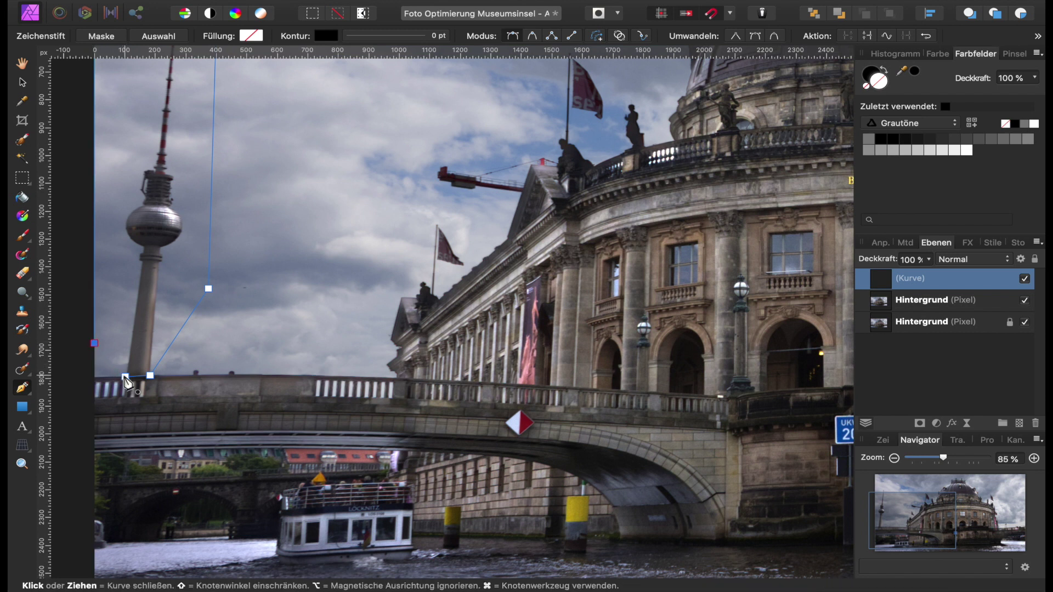
{"action": "left_click", "coordinate": [126, 378]}
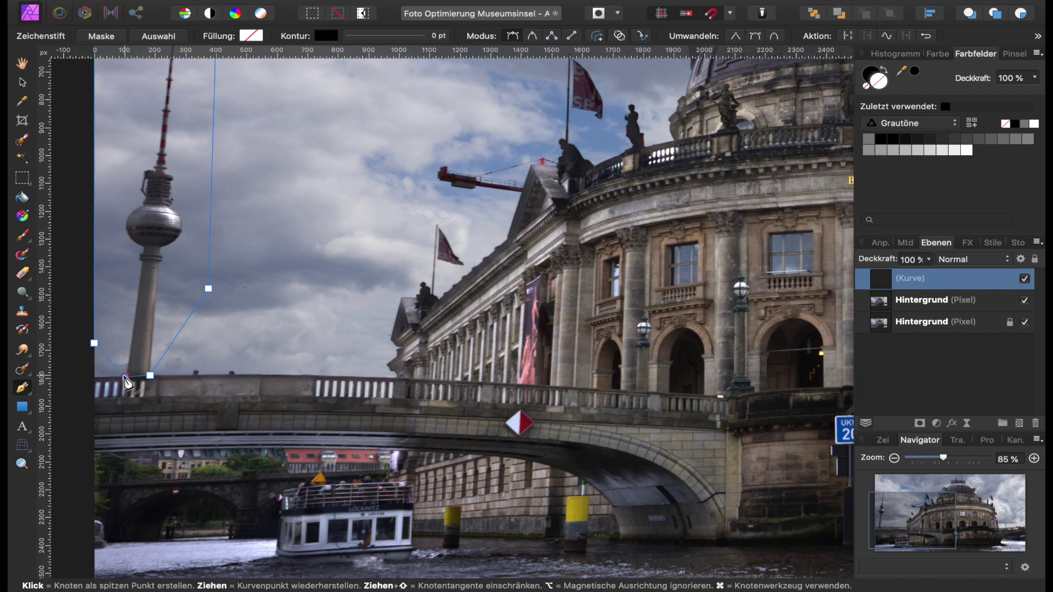
{"action": "scroll", "coordinate": [131, 329], "scroll_direction": "up", "scroll_amount": 2}
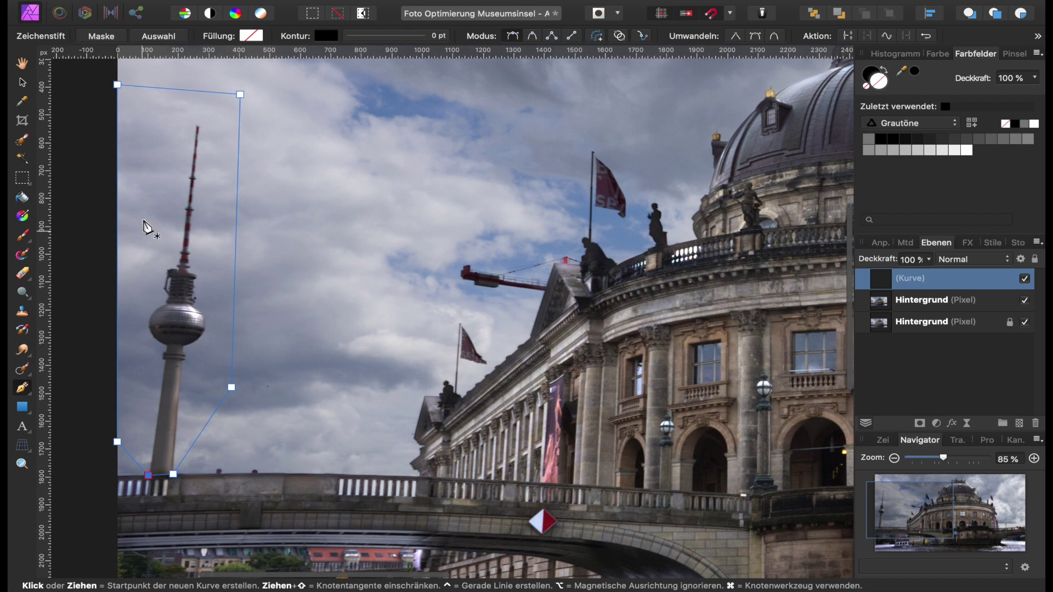
{"action": "left_click", "coordinate": [159, 36]}
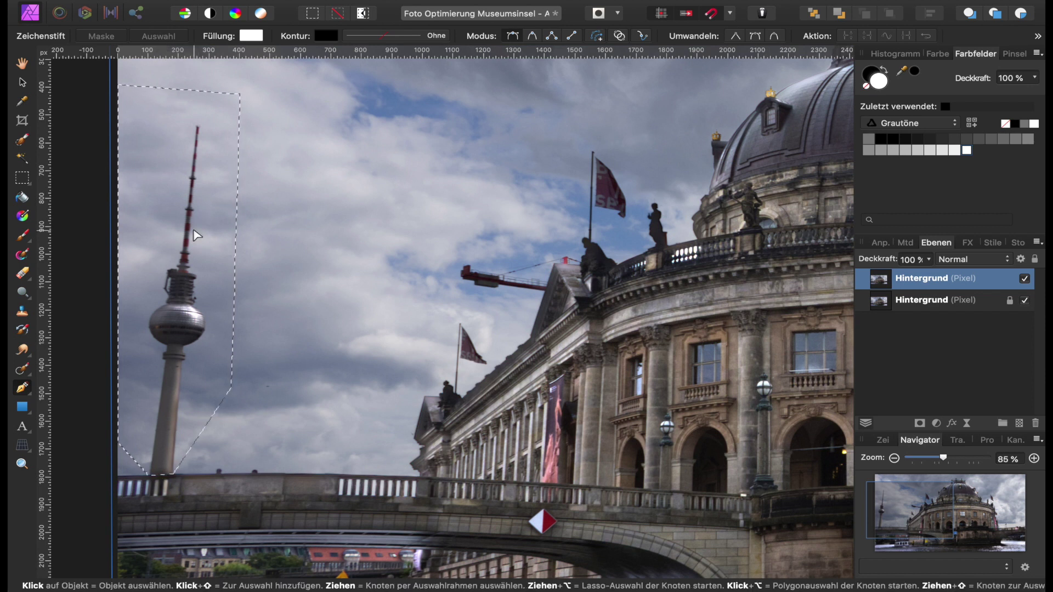
Copy the selected tower strip to a new hidden layer, then target the background layer.
{"action": "key", "text": "super+j"}
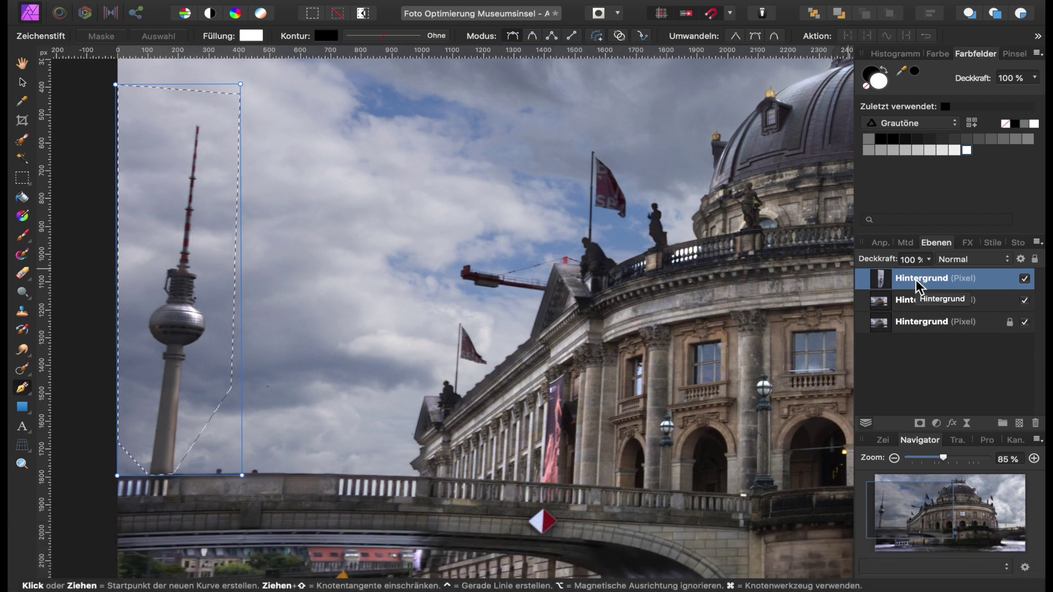
{"action": "left_click", "coordinate": [1025, 279]}
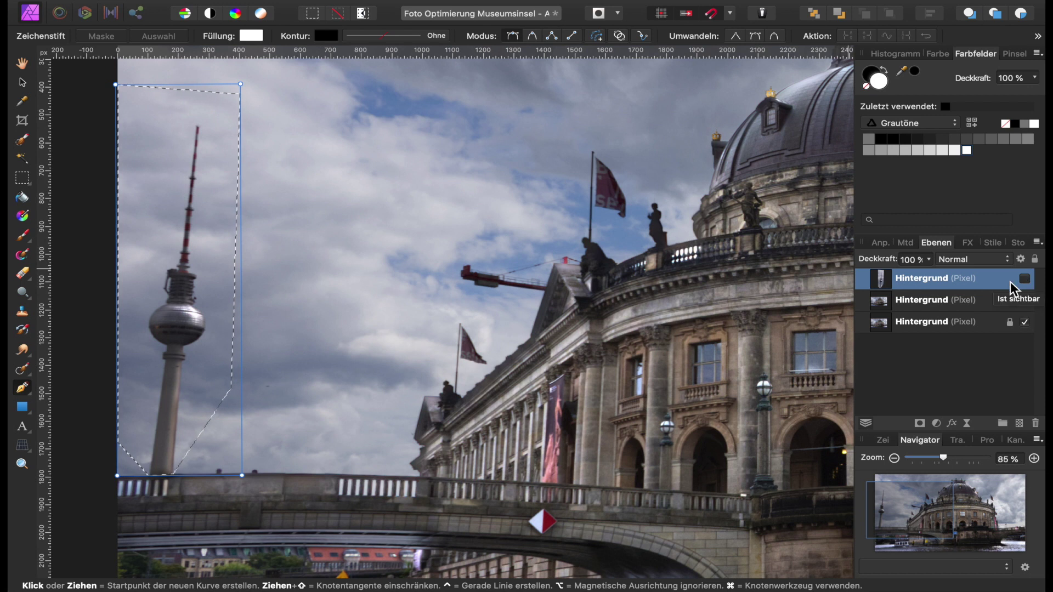
{"action": "left_click", "coordinate": [918, 303]}
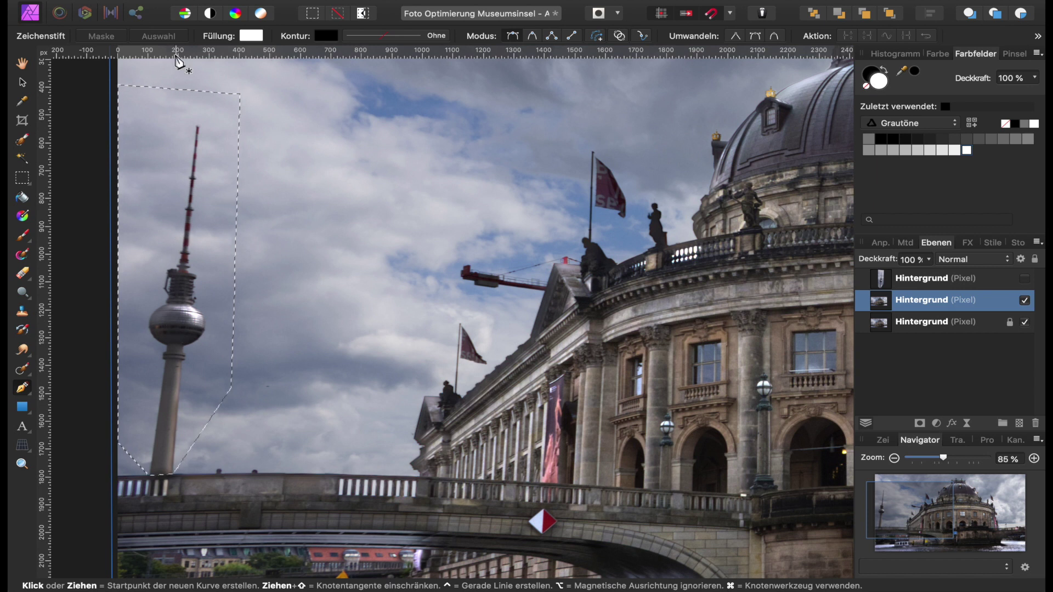
Fill the tower area of the background with Inpainting and clear the selection.
{"action": "left_click", "coordinate": [190, 9]}
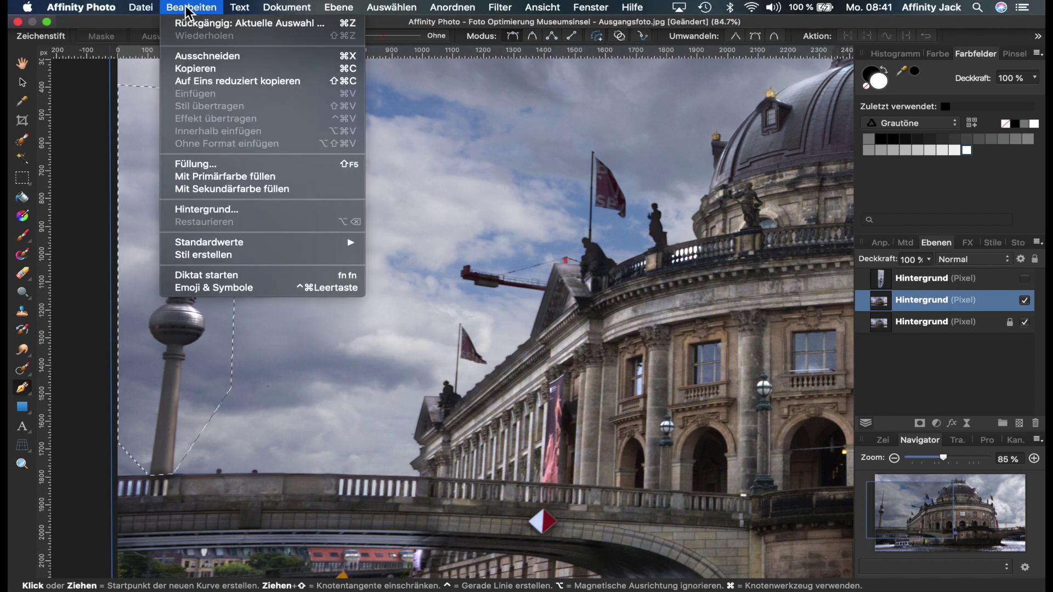
{"action": "left_click", "coordinate": [205, 164]}
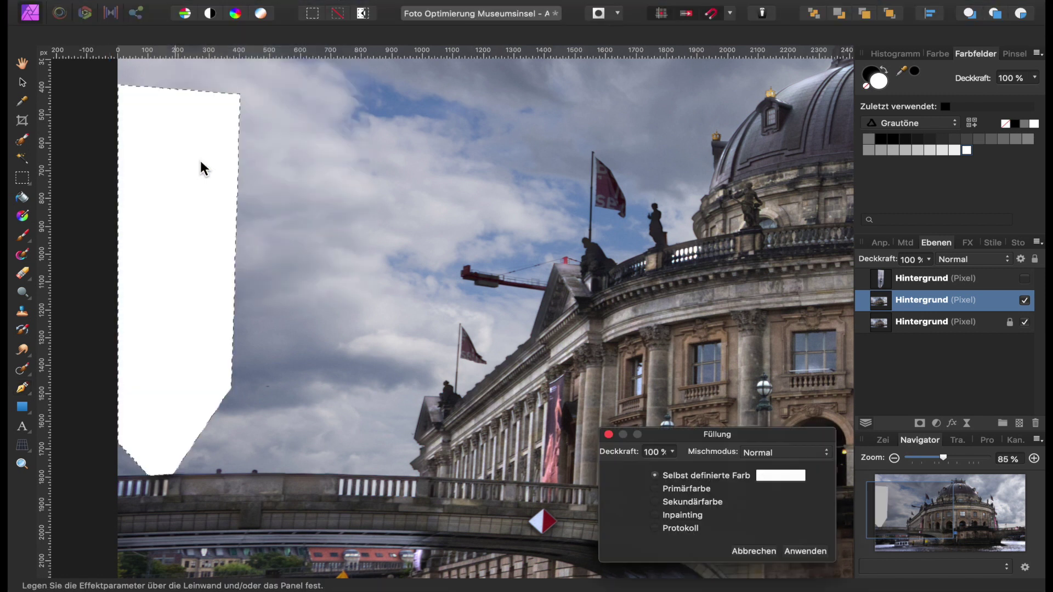
{"action": "left_click", "coordinate": [656, 516]}
{"action": "left_click", "coordinate": [805, 553]}
{"action": "key", "text": "p"}
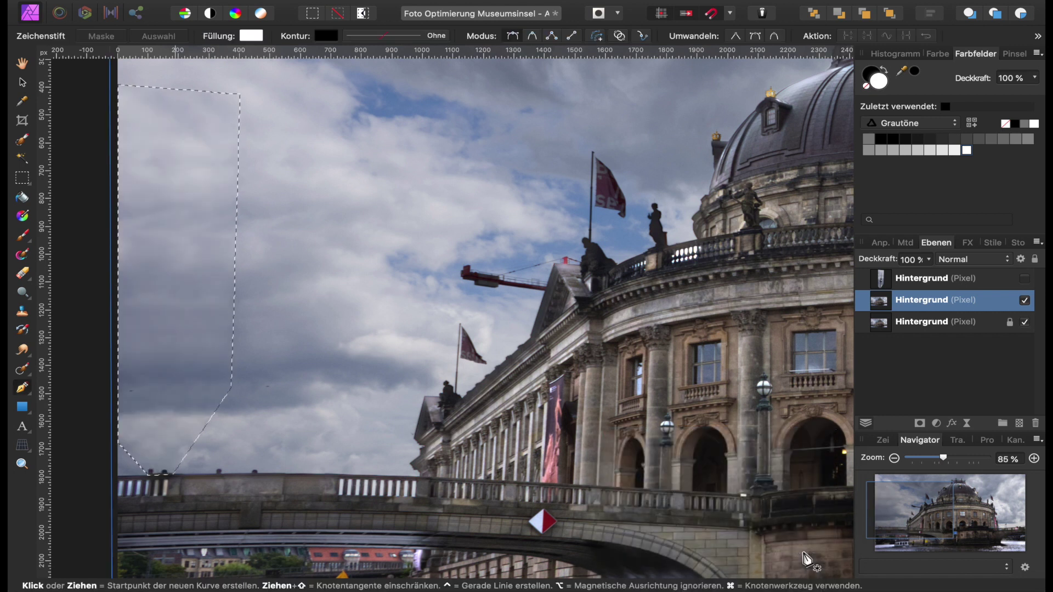
{"action": "key", "text": "super+d"}
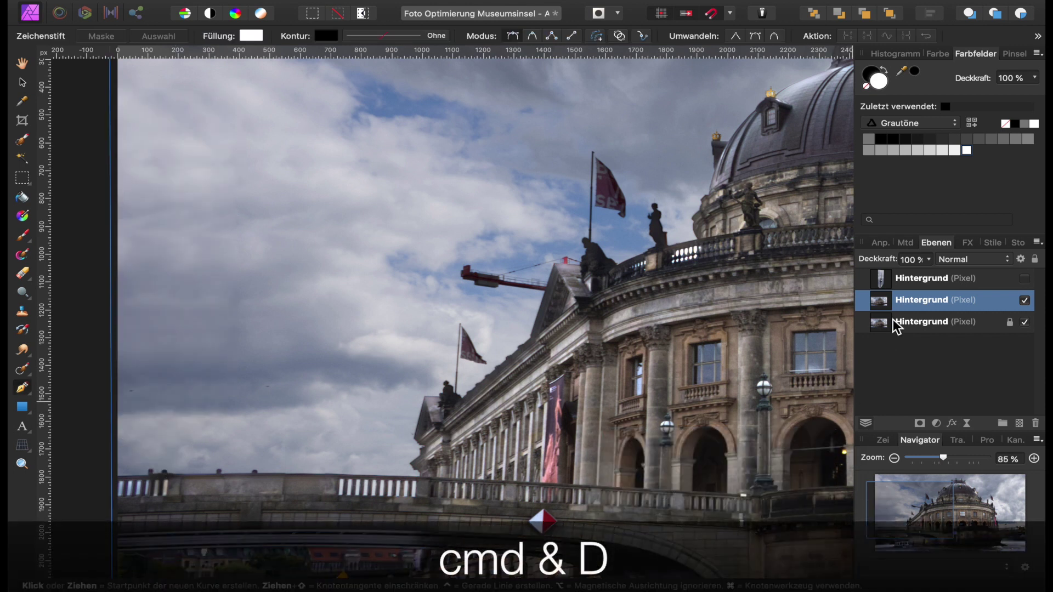
Unhide the copied tower layer, rotate it upright, nudge it into place and add a mask.
{"action": "left_click", "coordinate": [902, 278]}
{"action": "left_click", "coordinate": [1026, 278]}
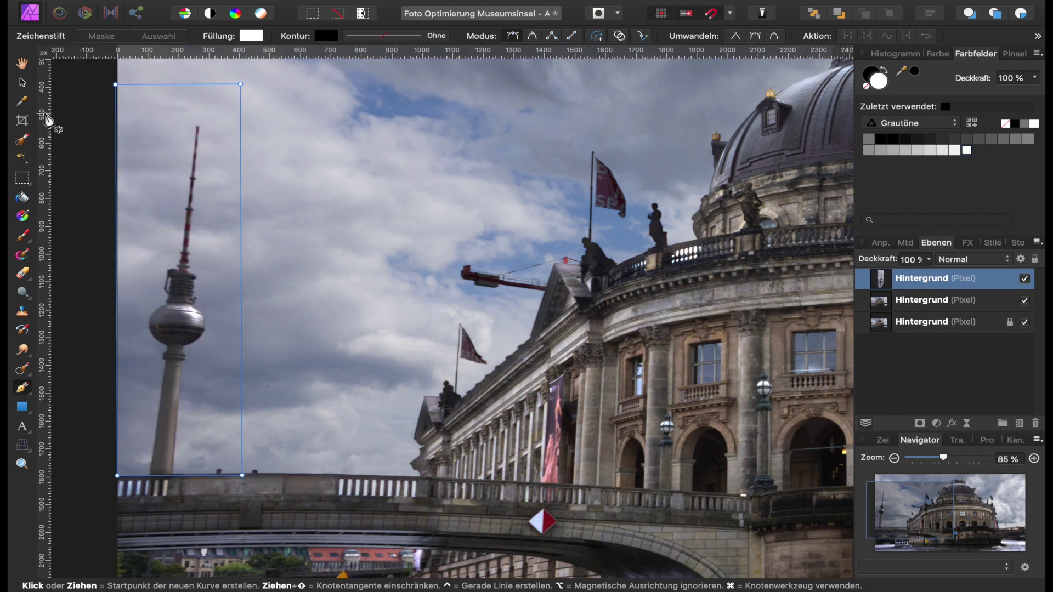
{"action": "left_click", "coordinate": [21, 83]}
{"action": "scroll", "coordinate": [131, 171], "scroll_direction": "up", "scroll_amount": 2}
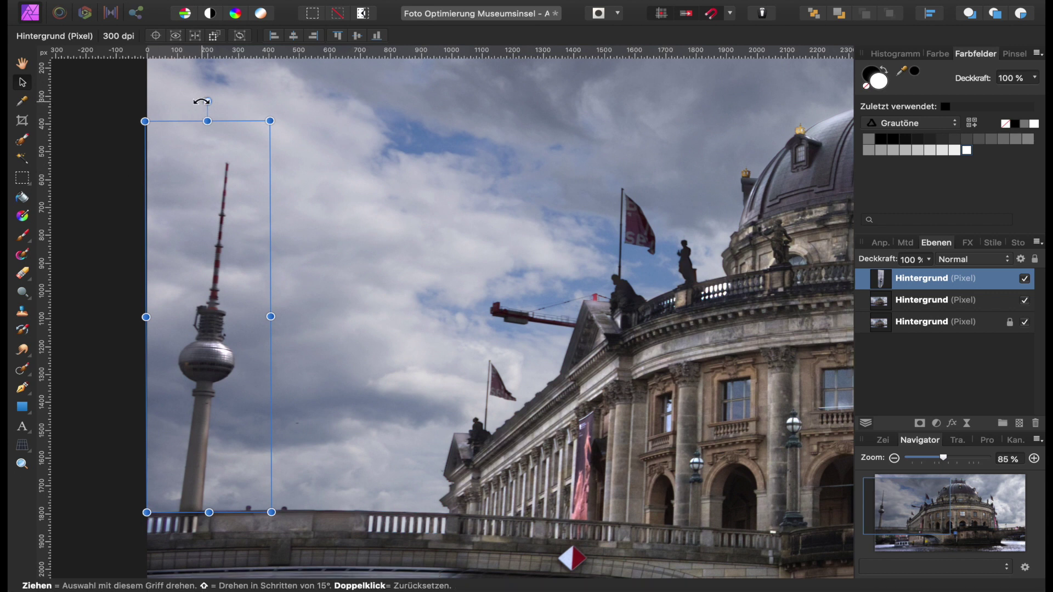
{"action": "left_click_drag", "start_coordinate": [202, 102], "coordinate": [193, 102]}
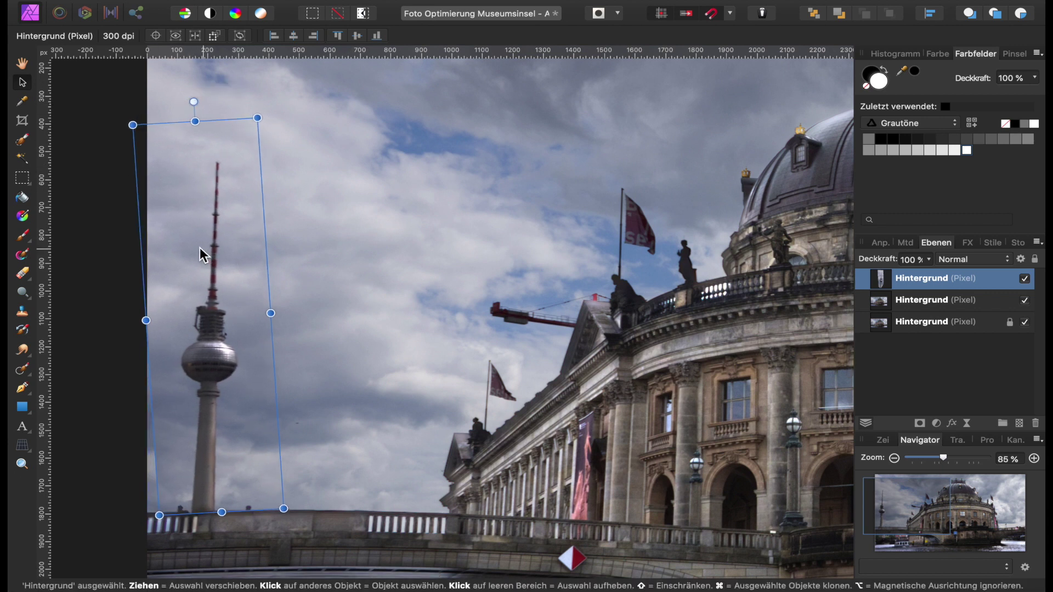
{"action": "left_click_drag", "start_coordinate": [200, 249], "coordinate": [189, 248]}
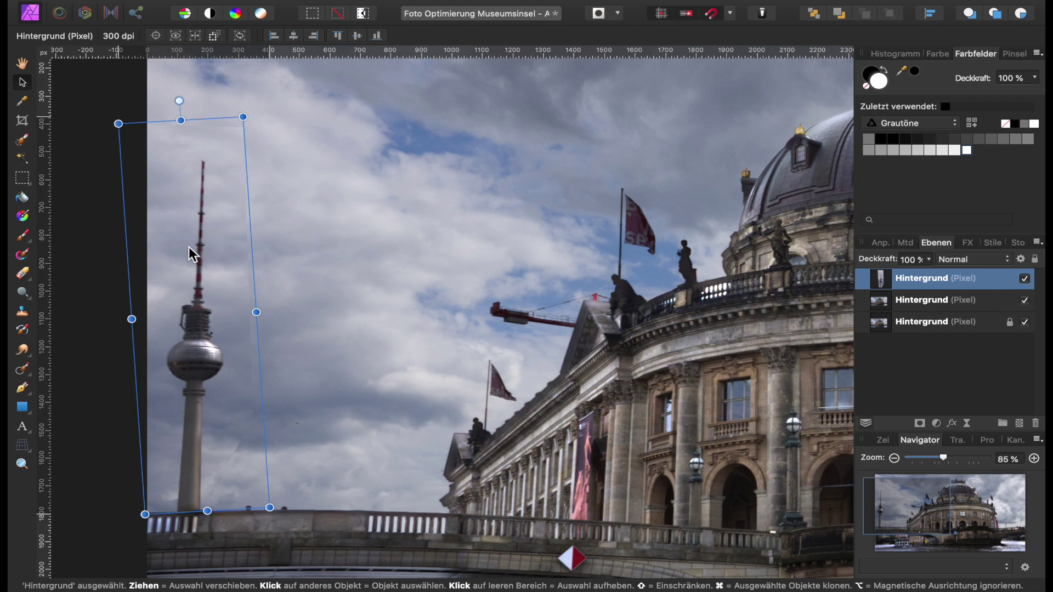
{"action": "left_click_drag", "start_coordinate": [188, 247], "coordinate": [190, 247]}
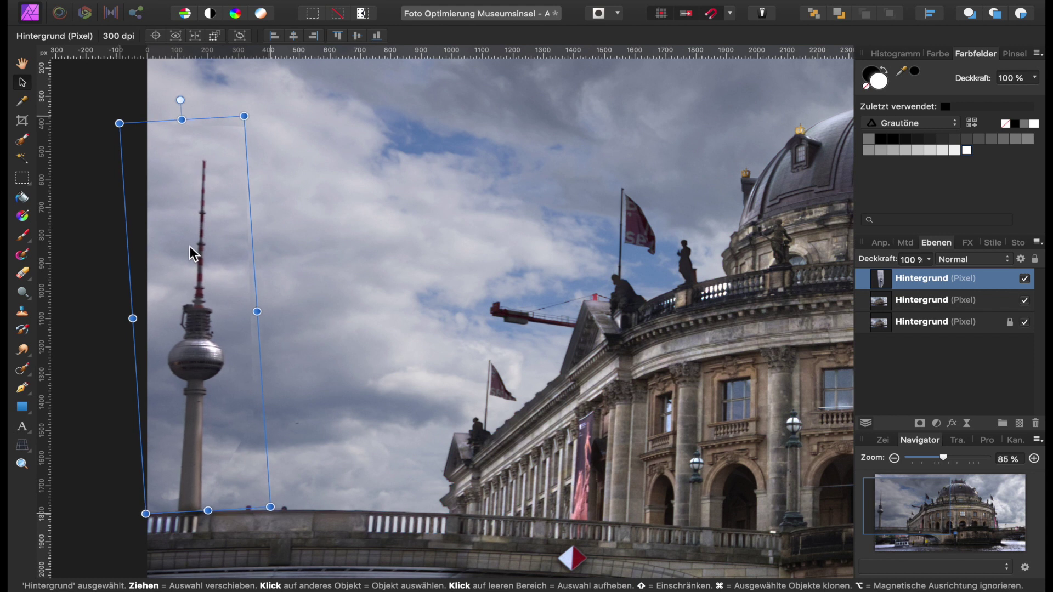
{"action": "left_click_drag", "start_coordinate": [189, 246], "coordinate": [189, 247]}
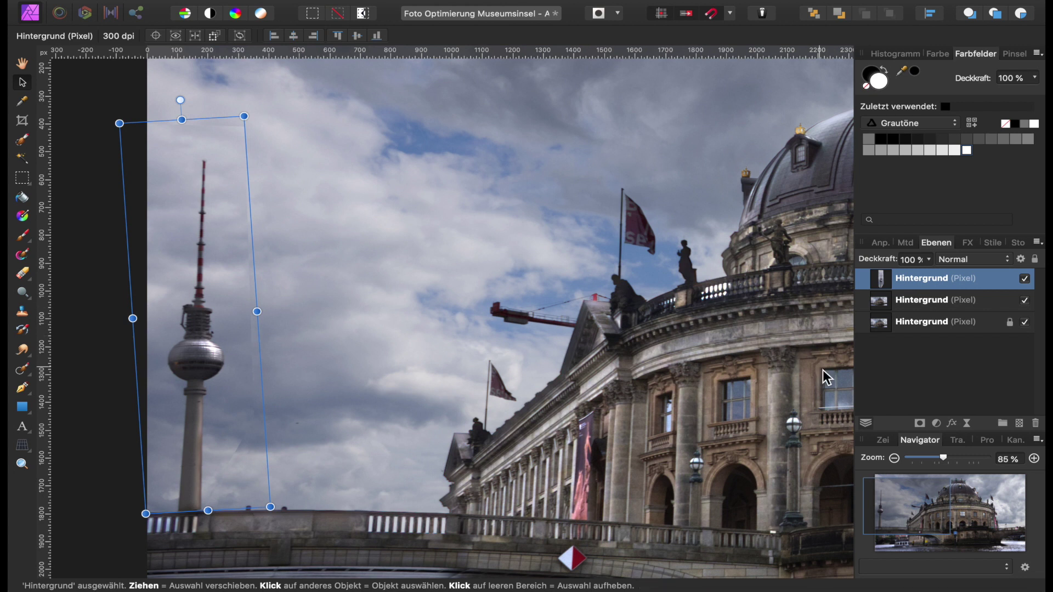
{"action": "left_click", "coordinate": [920, 423]}
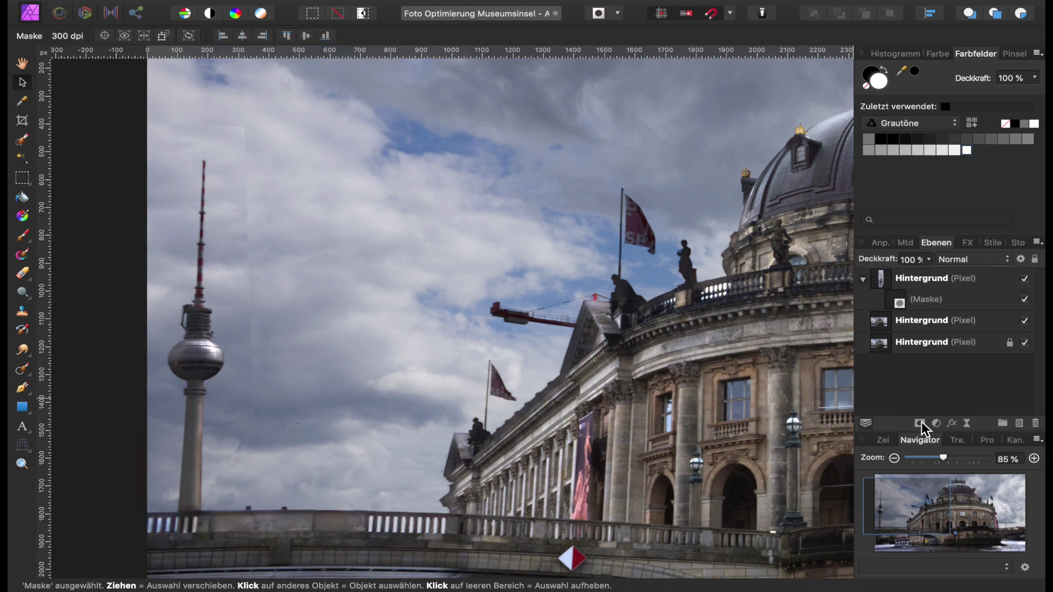
Paint black on the tower layer's mask along the strip's hard edges to hide the seam.
{"action": "key", "text": "b"}
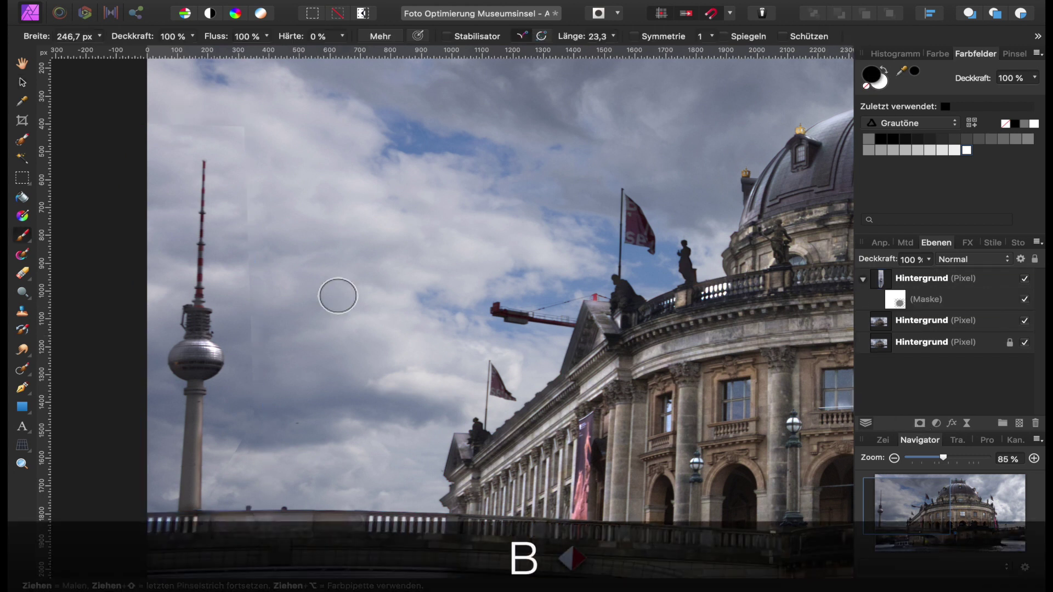
{"action": "mouse_move", "coordinate": [249, 273]}
{"action": "left_mouse_down"}
{"action": "mouse_move", "coordinate": [260, 380]}
{"action": "mouse_move", "coordinate": [225, 470]}
{"action": "left_mouse_up"}
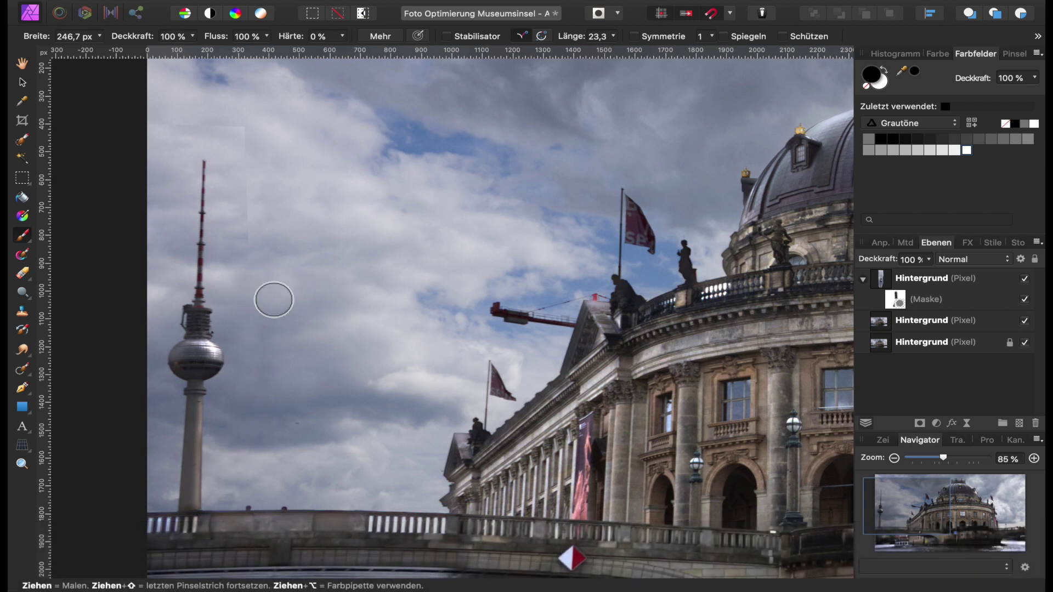
{"action": "left_click_drag", "start_coordinate": [259, 223], "coordinate": [193, 117]}
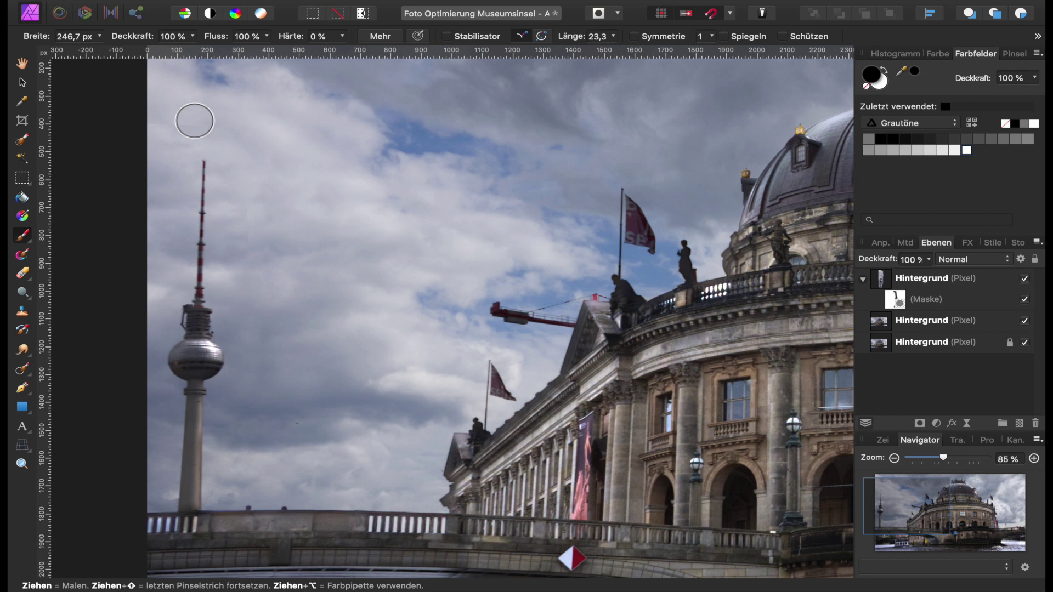
{"action": "scroll", "coordinate": [193, 117], "scroll_direction": "up", "scroll_amount": 3}
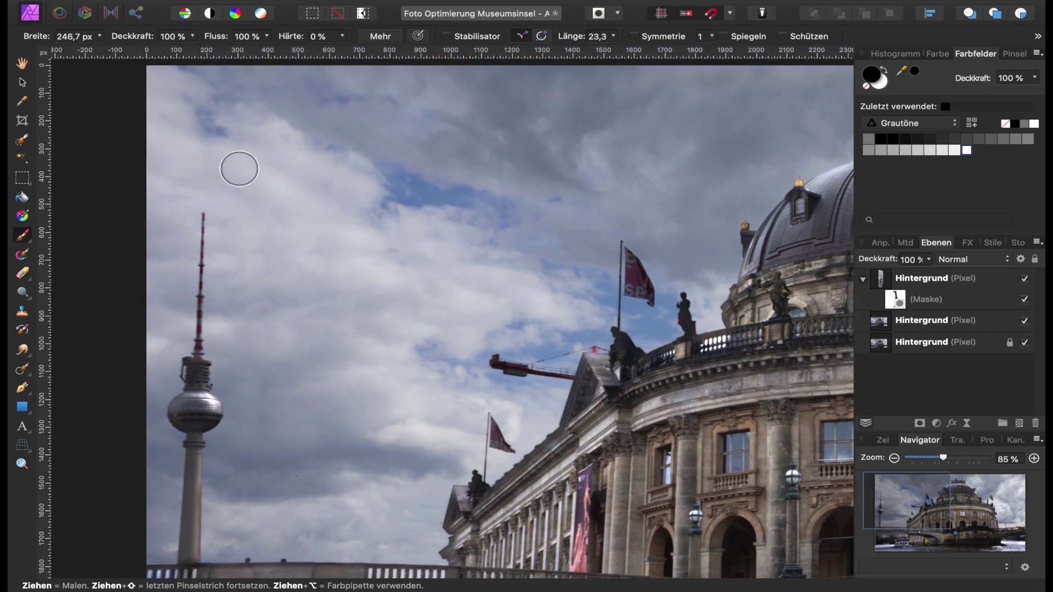
{"action": "scroll", "coordinate": [239, 168], "scroll_direction": "down", "scroll_amount": 3}
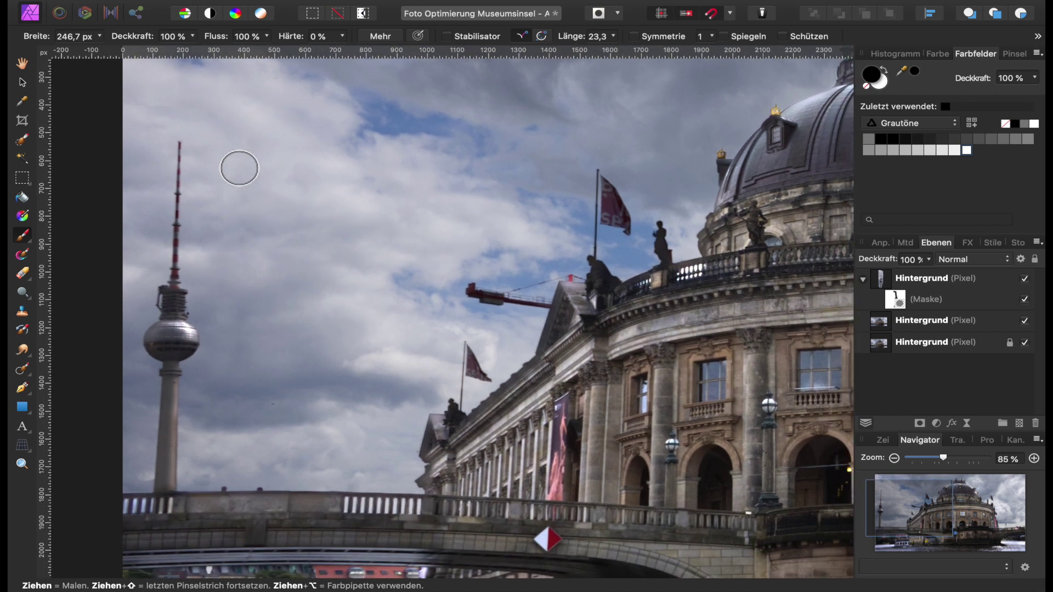
{"action": "key", "text": "p"}
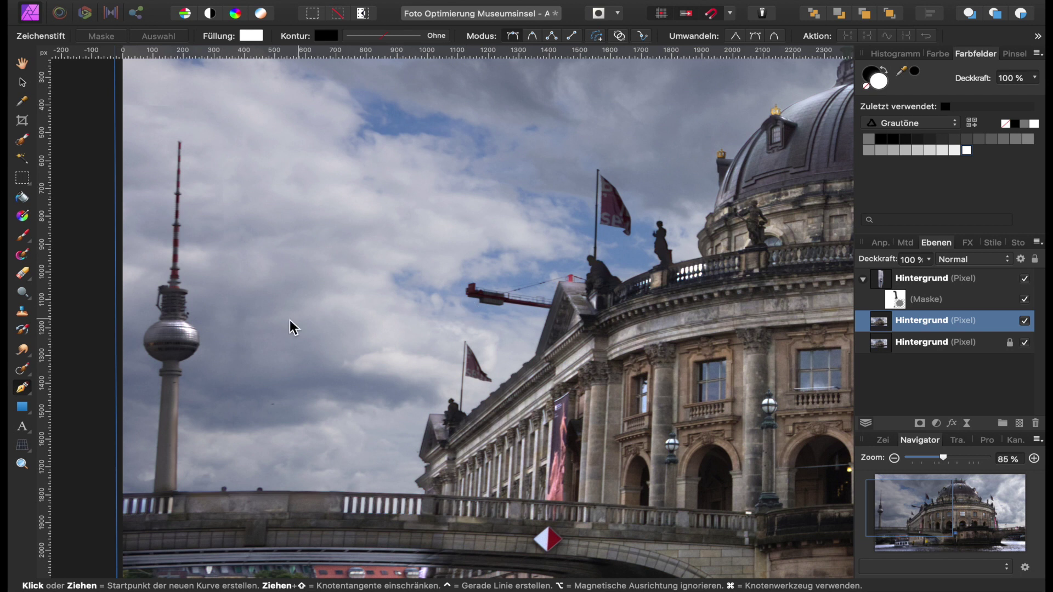
Trace a five-point pen outline around the red crane arm and convert it to a selection.
{"action": "left_click", "coordinate": [547, 319]}
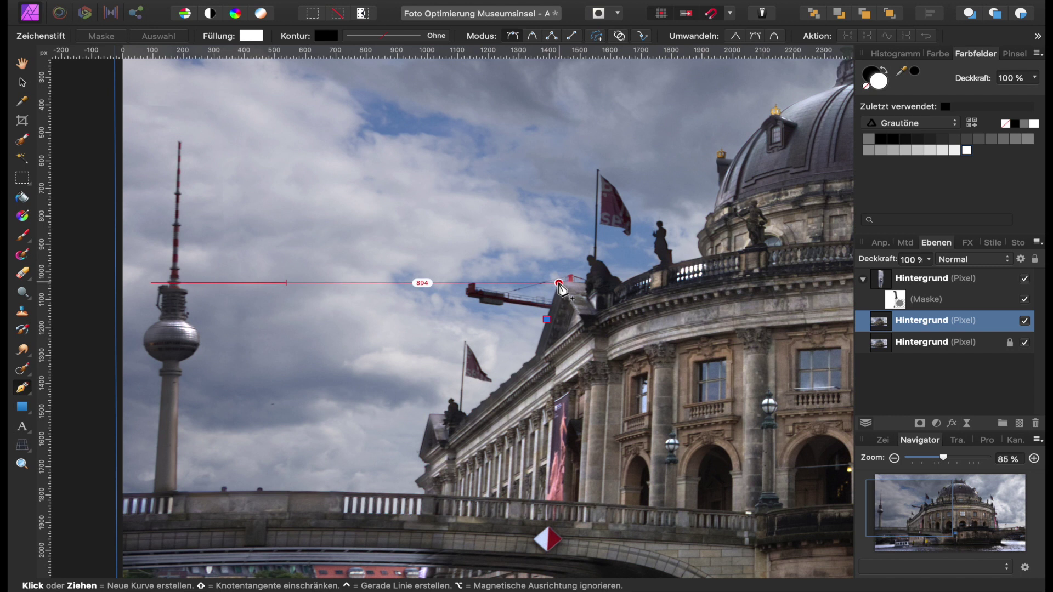
{"action": "left_click", "coordinate": [559, 284]}
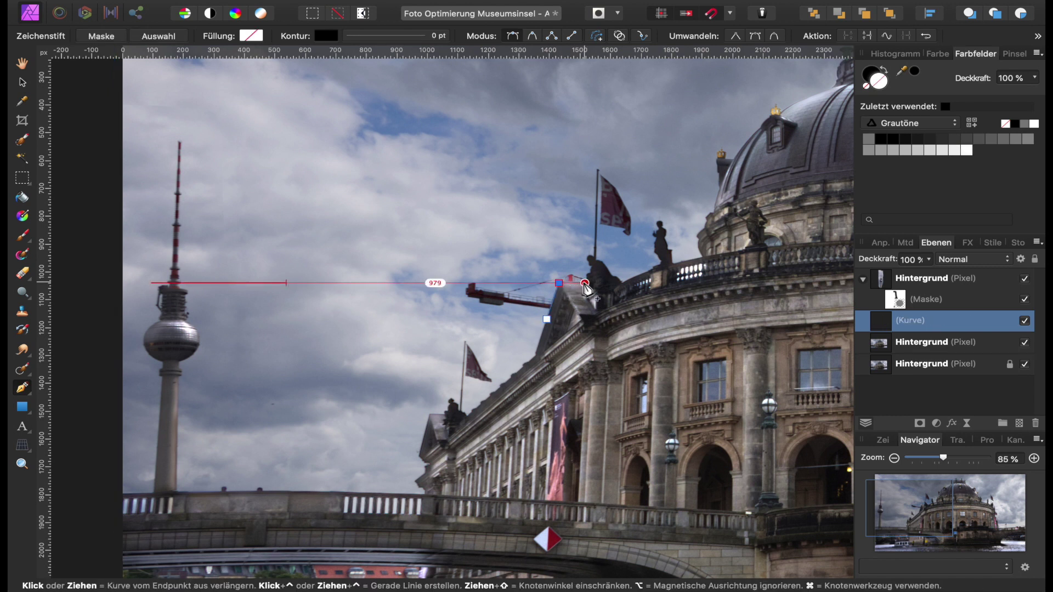
{"action": "left_click", "coordinate": [461, 230]}
{"action": "left_click", "coordinate": [428, 310]}
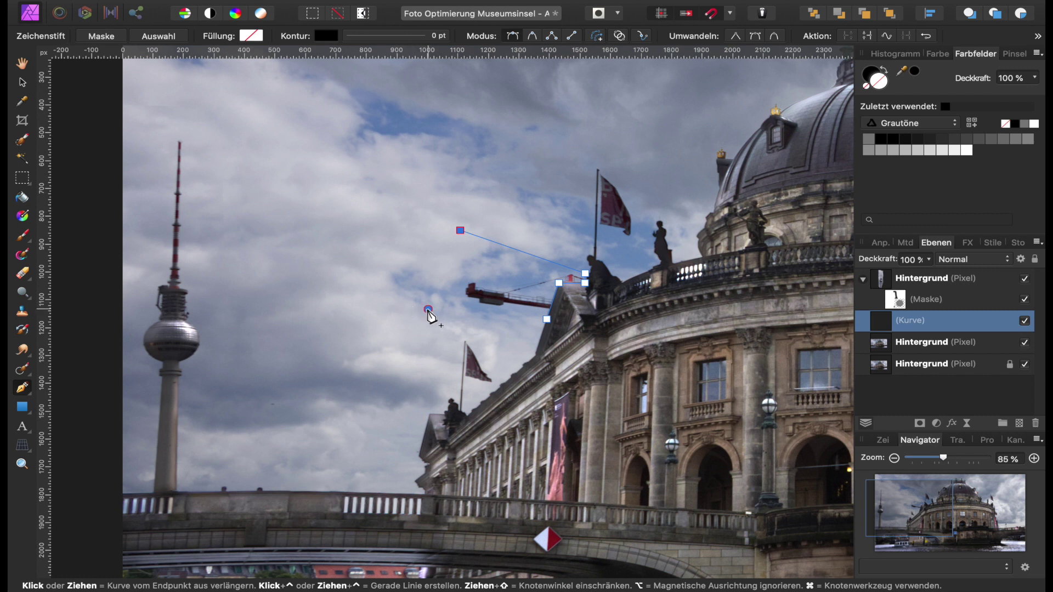
{"action": "left_click", "coordinate": [548, 324]}
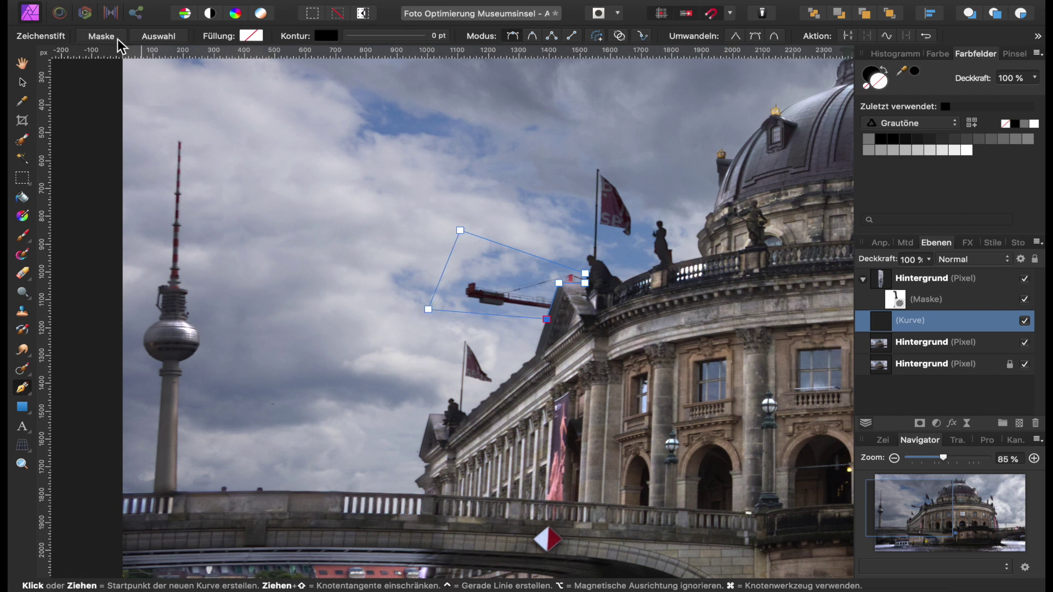
{"action": "left_click", "coordinate": [158, 36]}
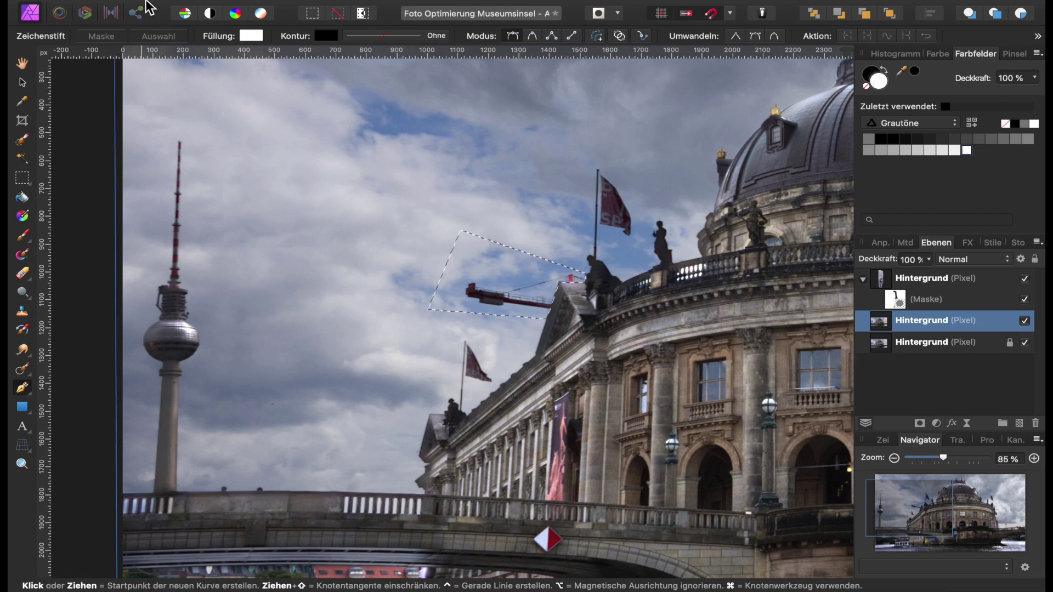
{"action": "left_click", "coordinate": [185, 8]}
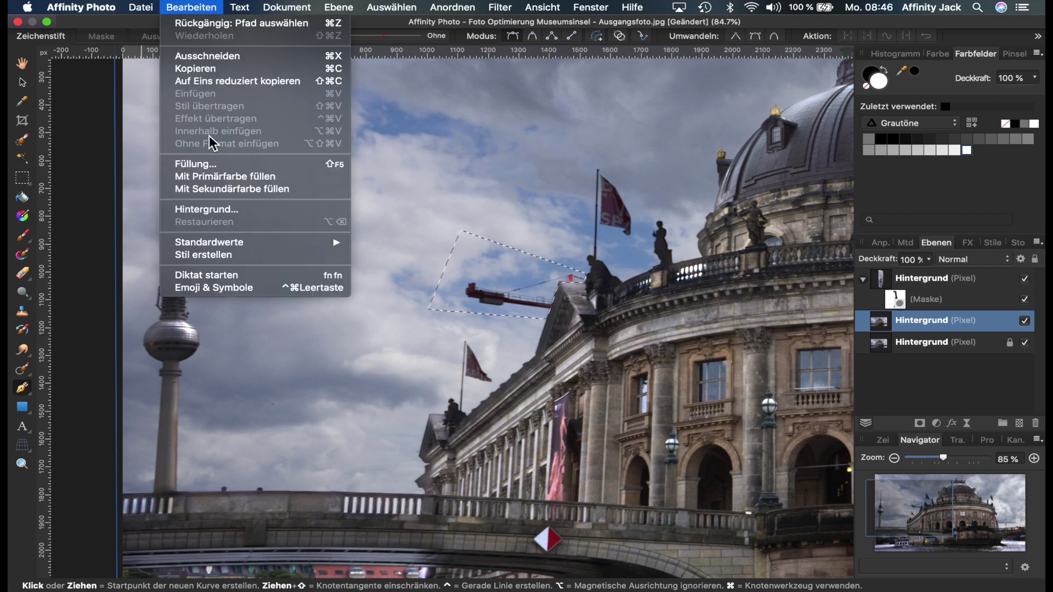
Fill the crane selection with Inpainting to erase the crane from the sky.
{"action": "left_click", "coordinate": [216, 164]}
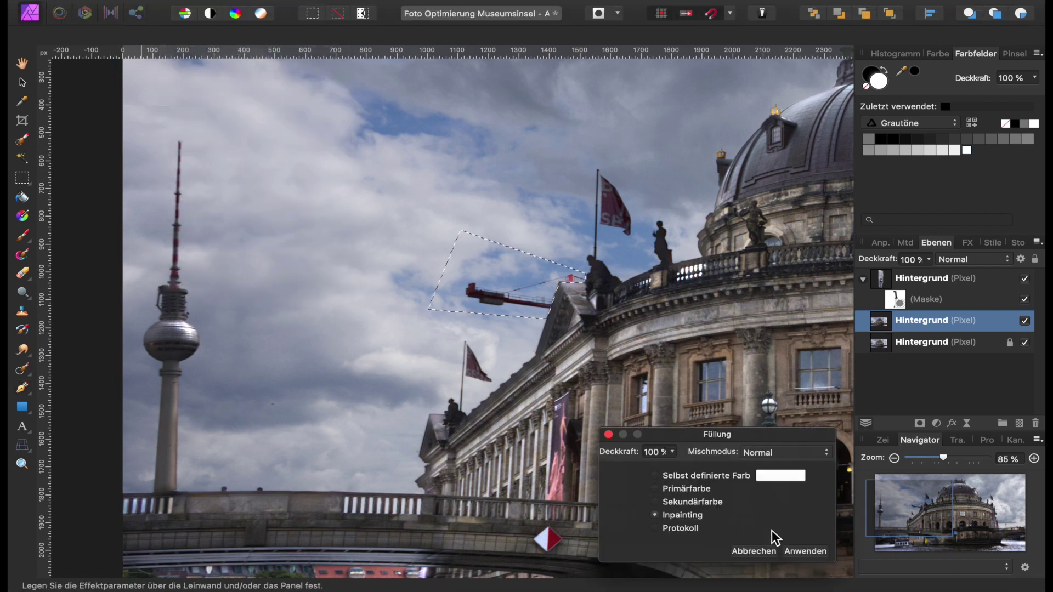
{"action": "left_click", "coordinate": [798, 554]}
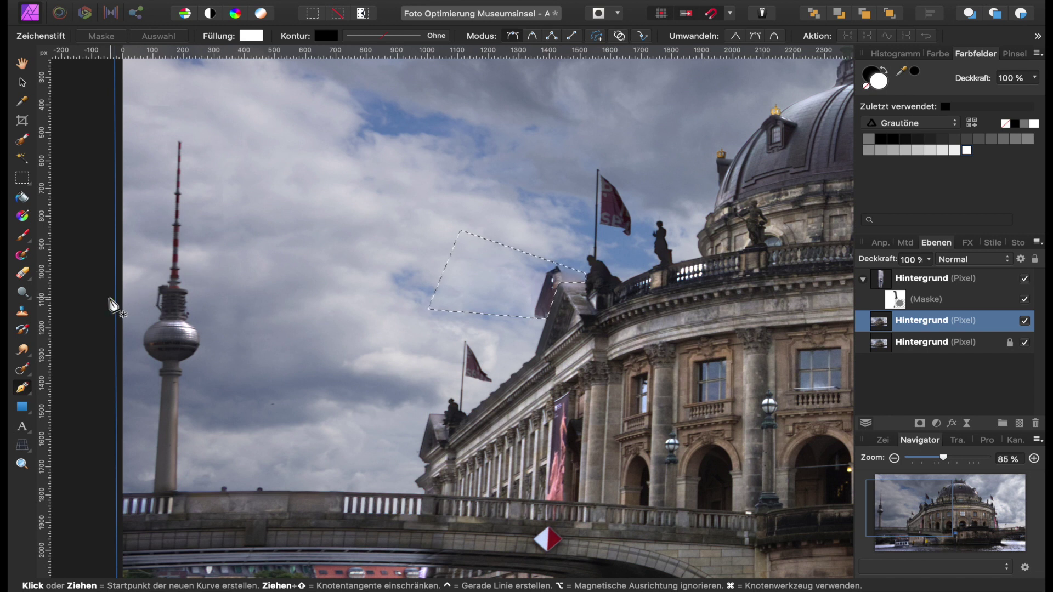
{"action": "left_click", "coordinate": [23, 314]}
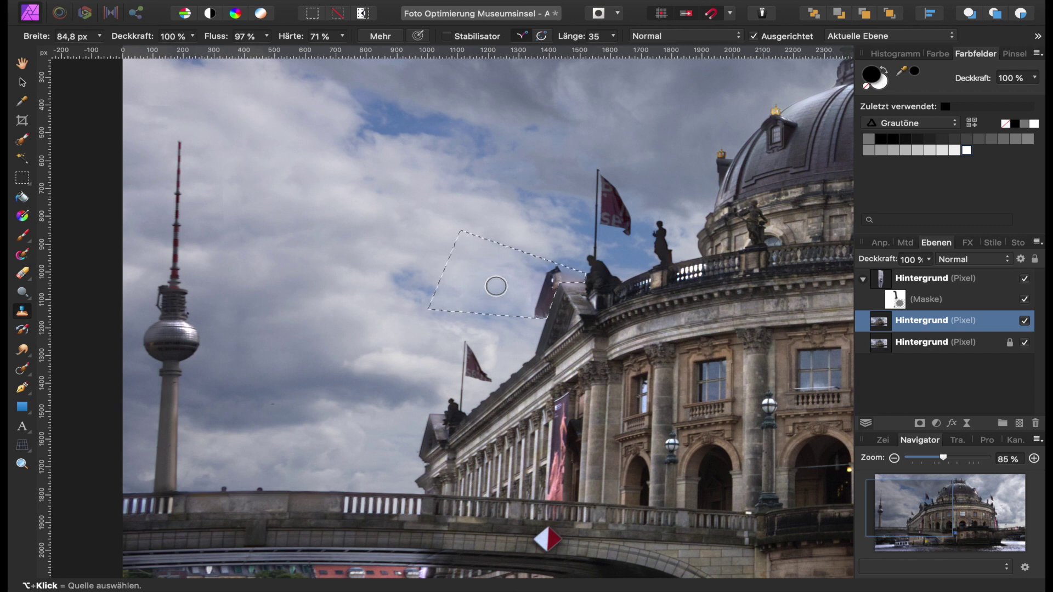
Clone nearby sky over the dark remnant by the roof, deselect, and fit the photo in view.
{"action": "left_click", "coordinate": [496, 287], "text": "alt"}
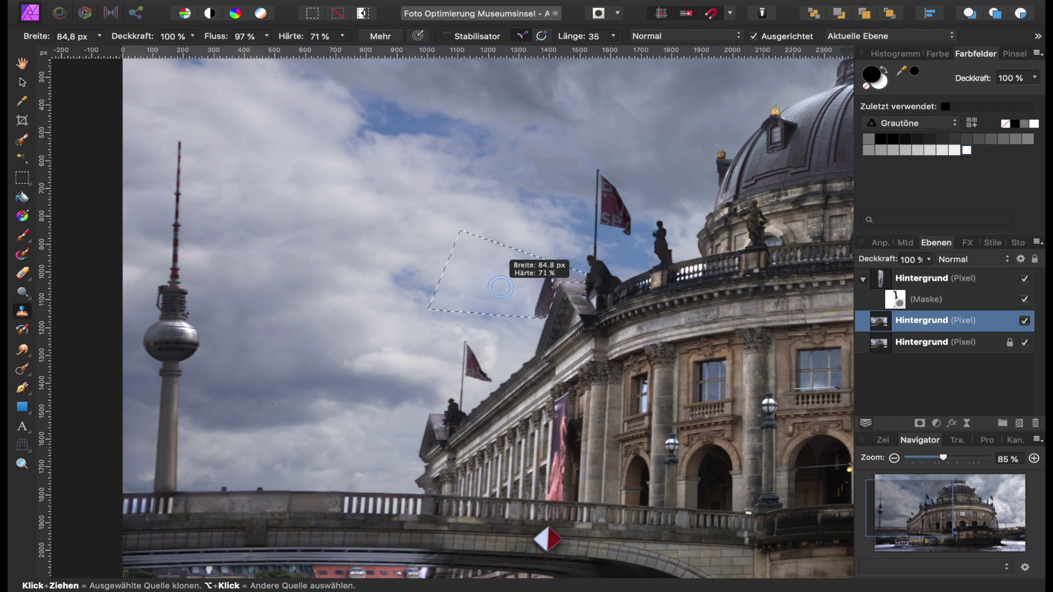
{"action": "left_click_drag", "start_coordinate": [521, 285], "coordinate": [542, 300]}
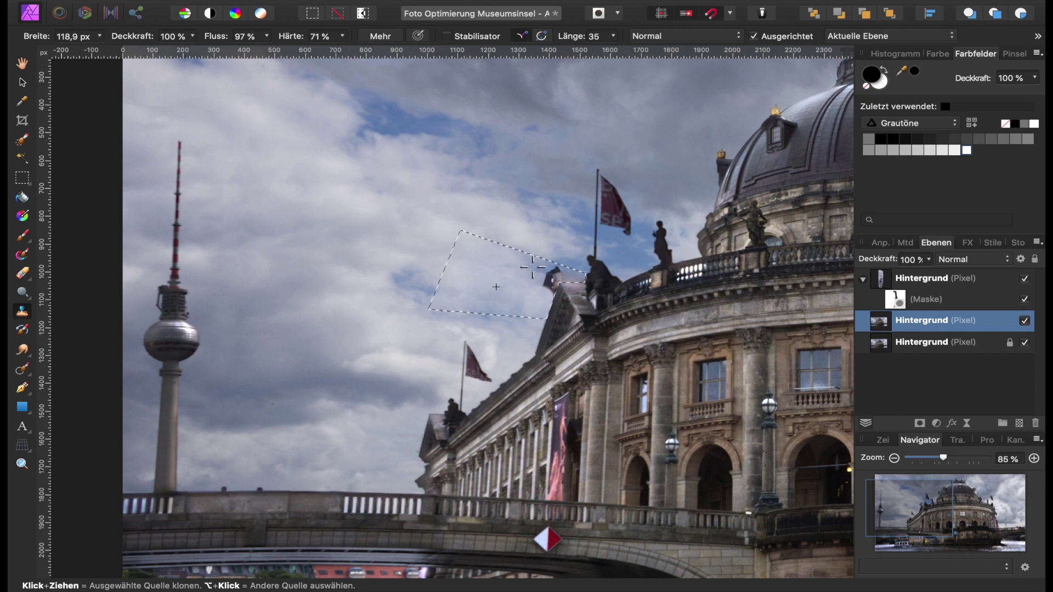
{"action": "left_click_drag", "start_coordinate": [533, 267], "coordinate": [568, 275]}
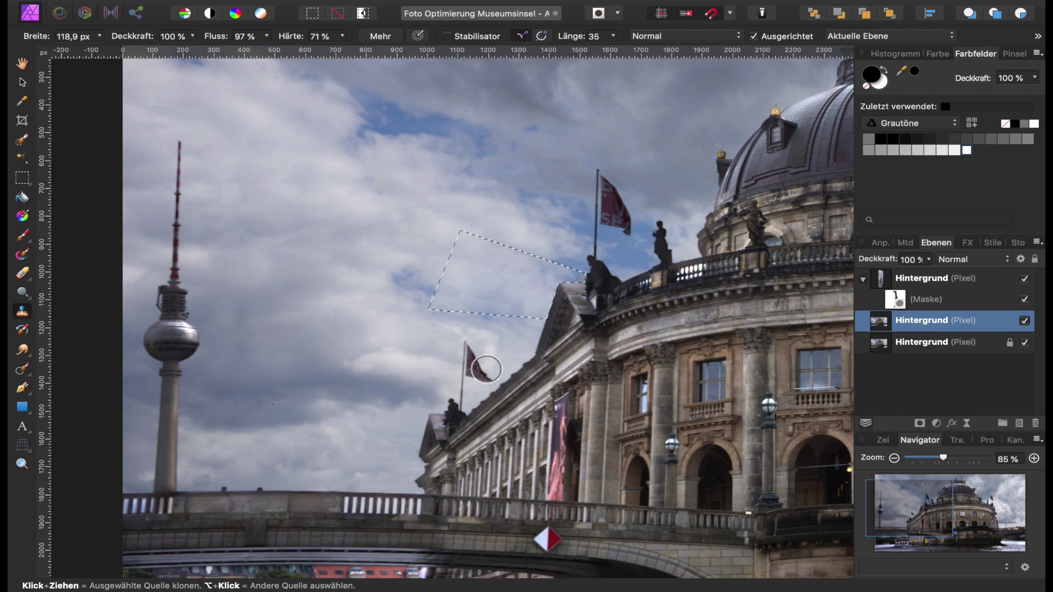
{"action": "key", "text": "super+d"}
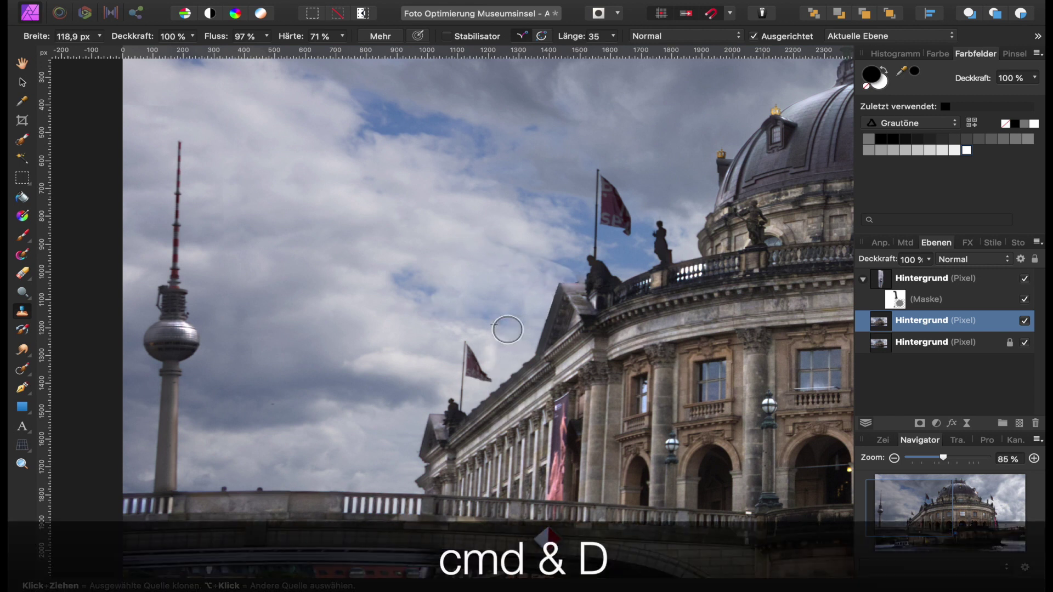
{"action": "key", "text": "super+0"}
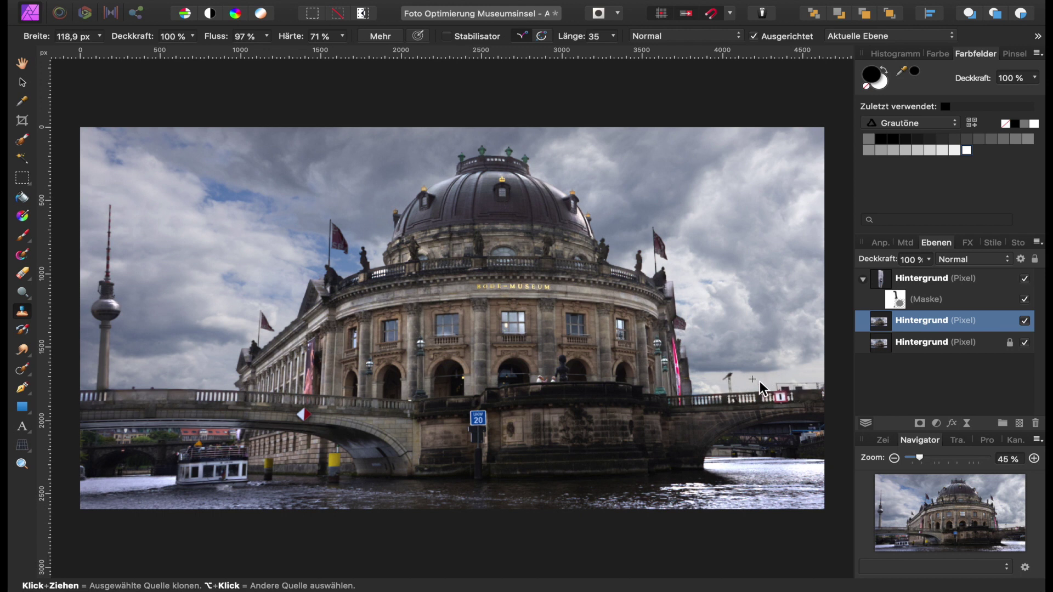
Zoom to 127% on the small crane and fence above the right-hand bridge railing.
{"action": "scroll", "coordinate": [760, 381], "scroll_direction": "up", "scroll_amount": 3}
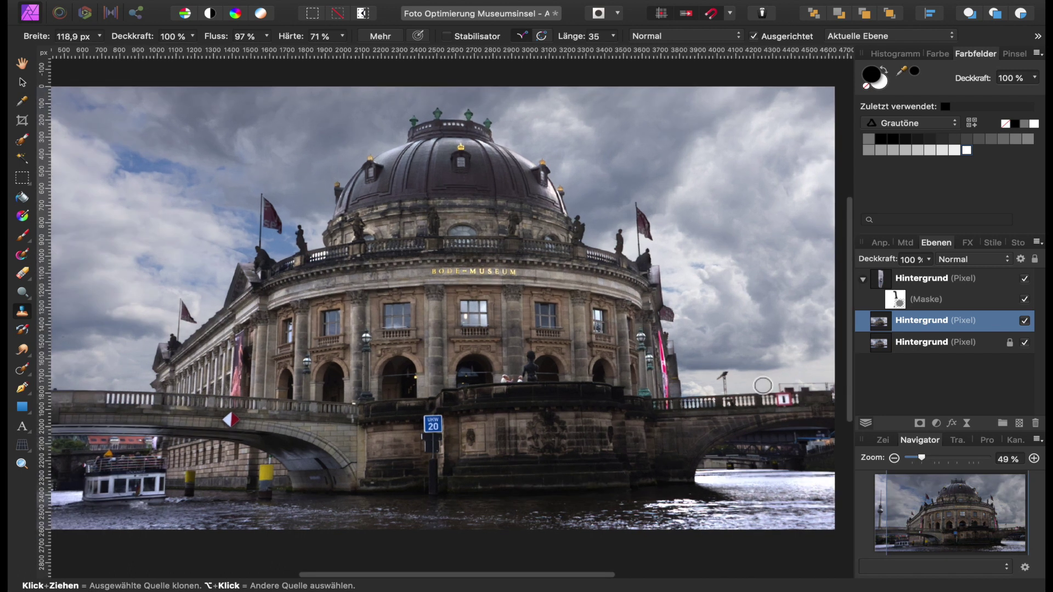
{"action": "scroll", "coordinate": [760, 381], "scroll_direction": "up", "scroll_amount": 3}
{"action": "scroll", "coordinate": [759, 381], "scroll_direction": "up", "scroll_amount": 2}
{"action": "scroll", "coordinate": [759, 381], "scroll_direction": "up", "scroll_amount": 2}
{"action": "scroll", "coordinate": [759, 381], "scroll_direction": "right", "scroll_amount": 2}
{"action": "scroll", "coordinate": [760, 381], "scroll_direction": "up", "scroll_amount": 1}
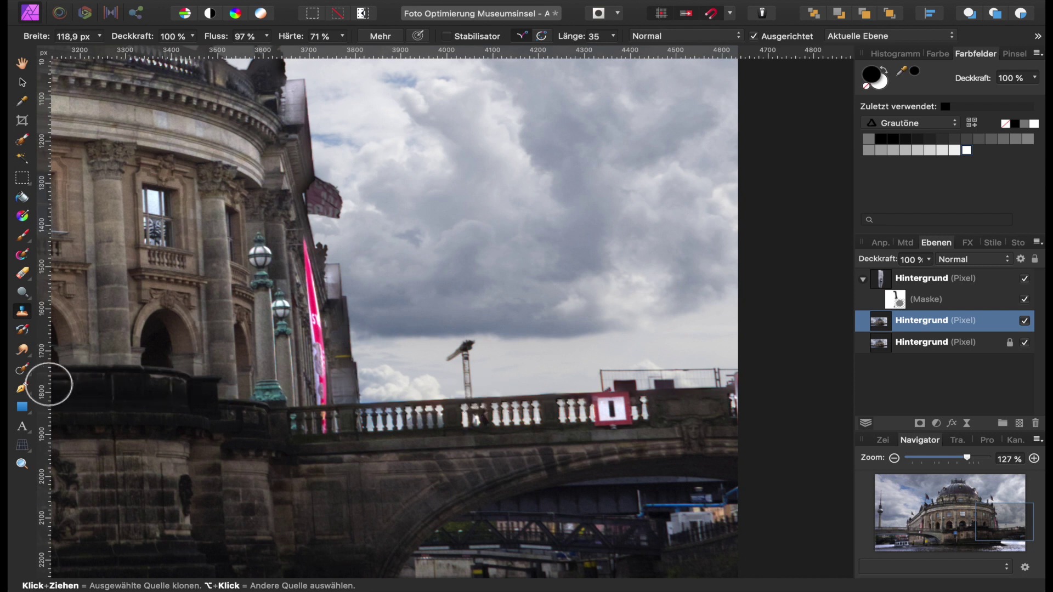
{"action": "left_click", "coordinate": [25, 391]}
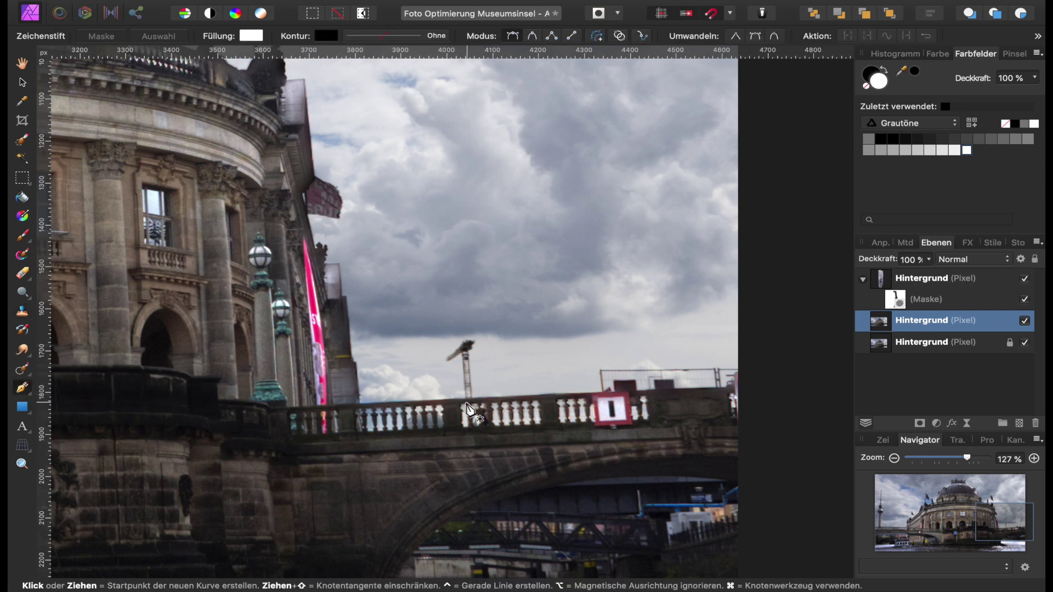
Trace a closed pen path around the stretch of bridge railing on the right.
{"action": "left_click", "coordinate": [451, 398]}
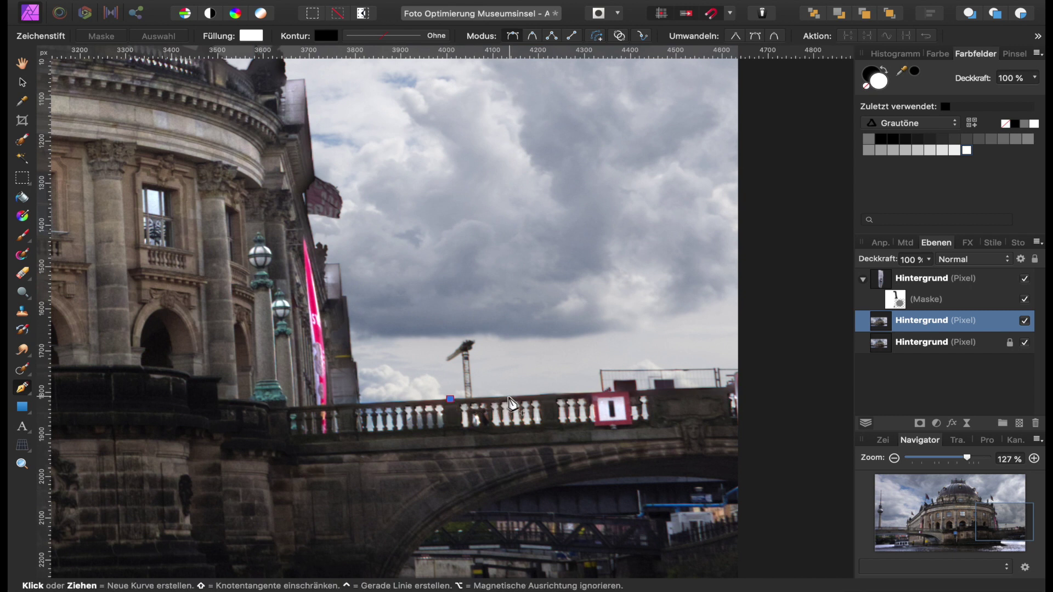
{"action": "left_click", "coordinate": [510, 396]}
{"action": "left_click", "coordinate": [598, 392]}
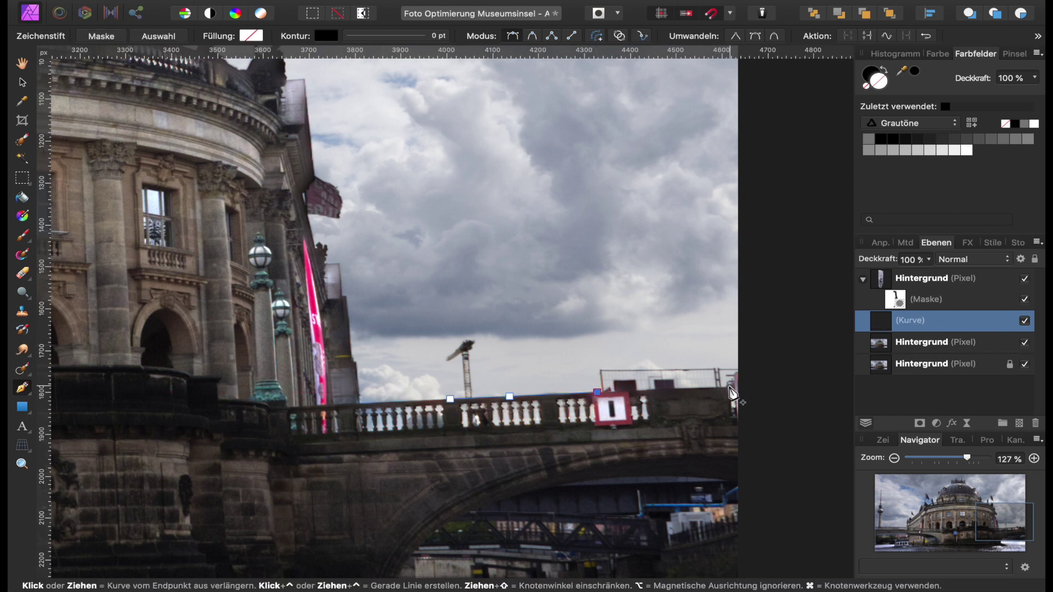
{"action": "left_click", "coordinate": [731, 388]}
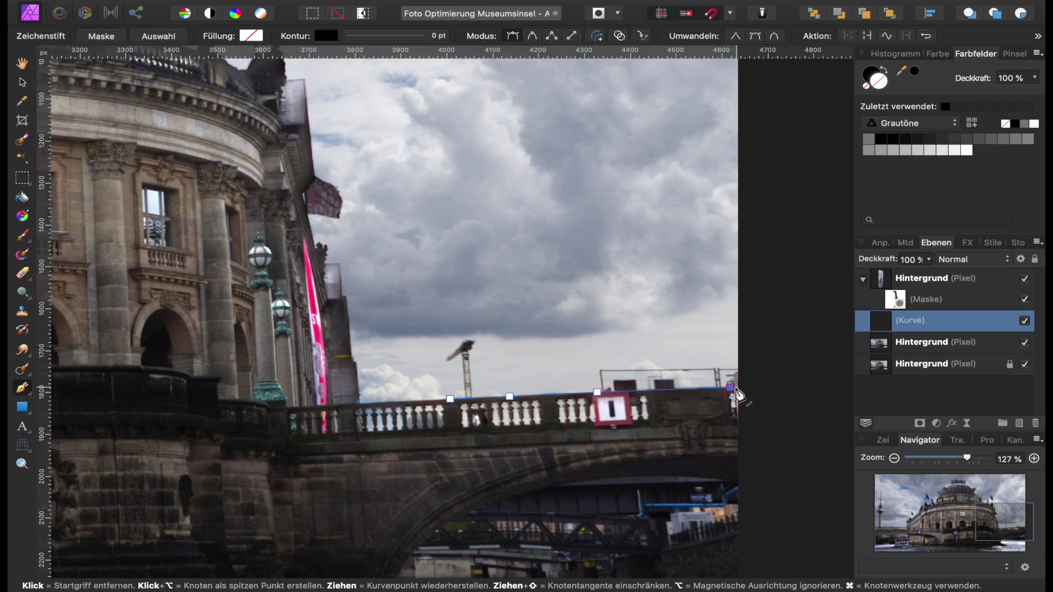
{"action": "left_click", "coordinate": [725, 421]}
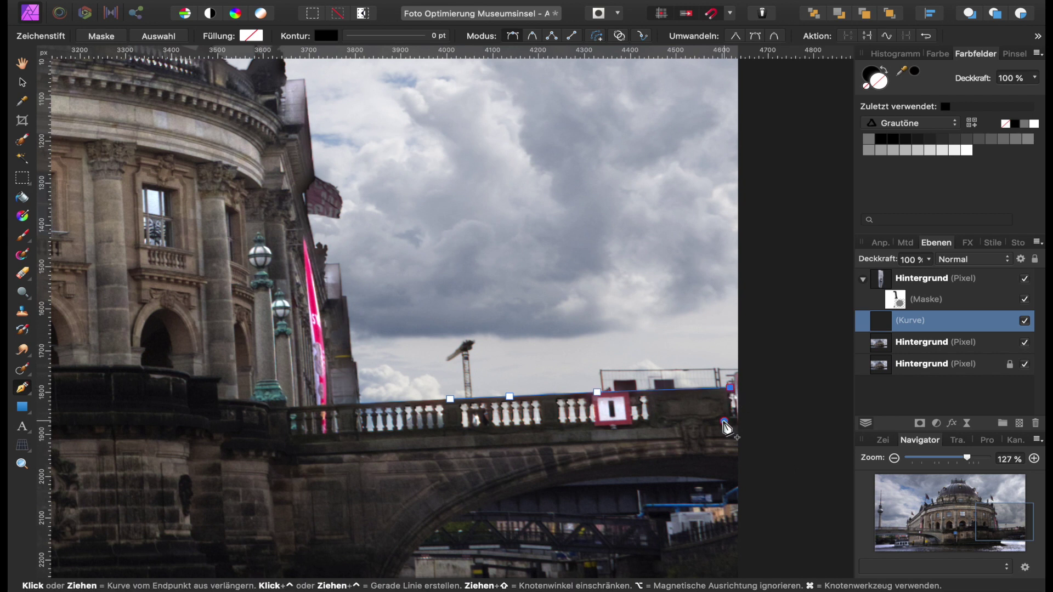
{"action": "left_click", "coordinate": [431, 446]}
{"action": "left_click", "coordinate": [450, 397]}
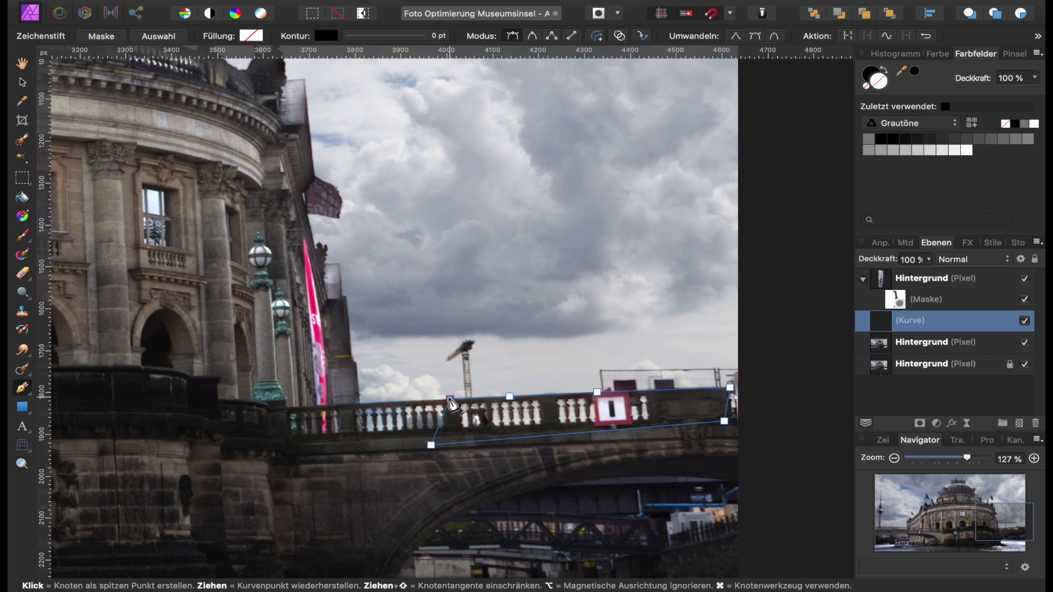
Convert the path to a selection, choose the Clone Brush, and undo the earlier partial clone.
{"action": "left_click", "coordinate": [158, 35]}
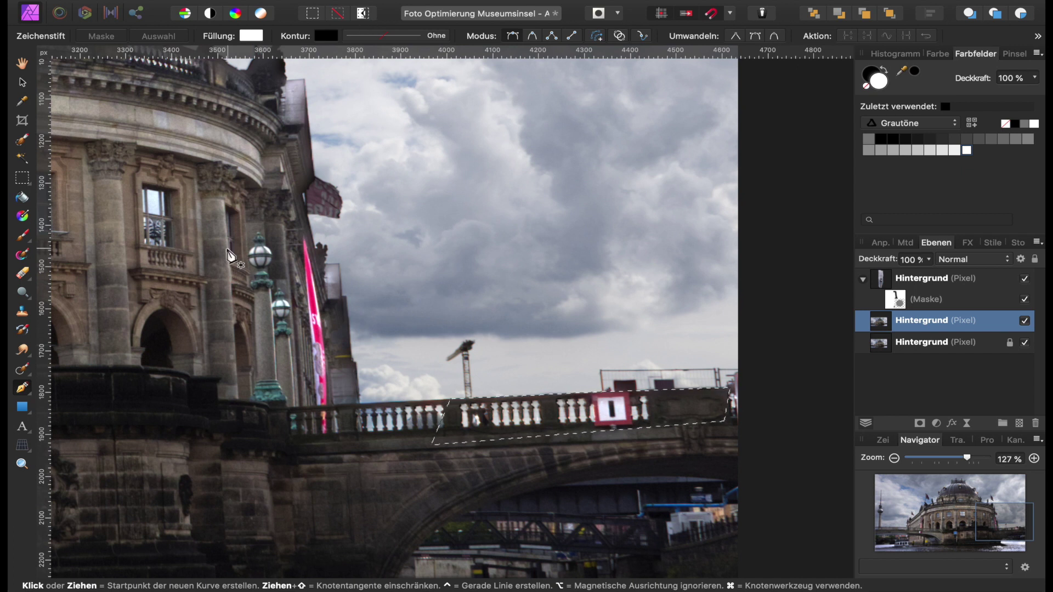
{"action": "left_click", "coordinate": [22, 311]}
{"action": "key", "text": "super+z"}
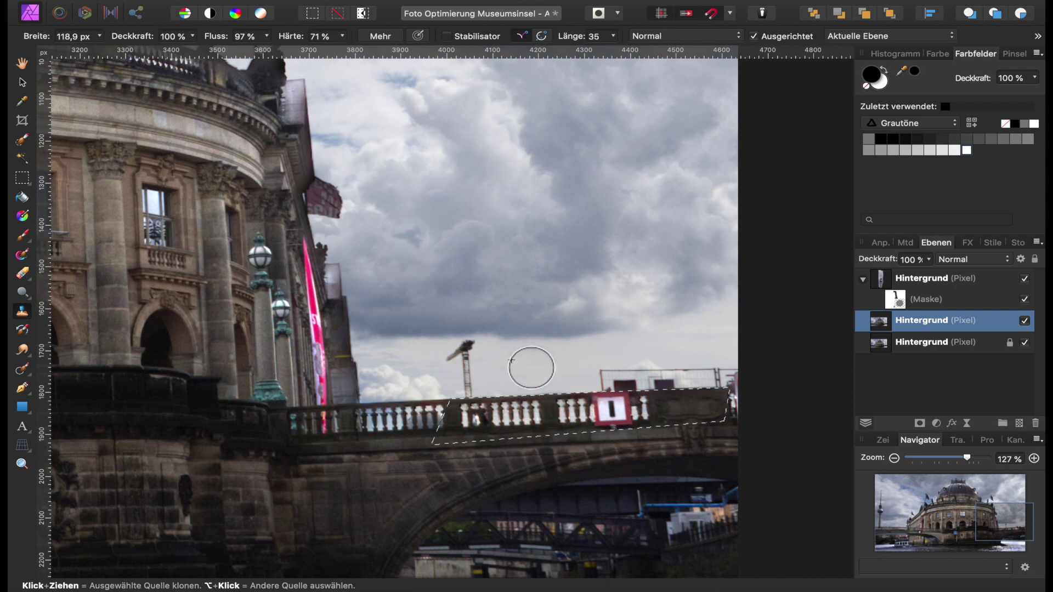
Clone nearby cloudy sky over the crane mast and fence remnants, then deselect.
{"action": "left_click", "coordinate": [531, 368], "text": "alt"}
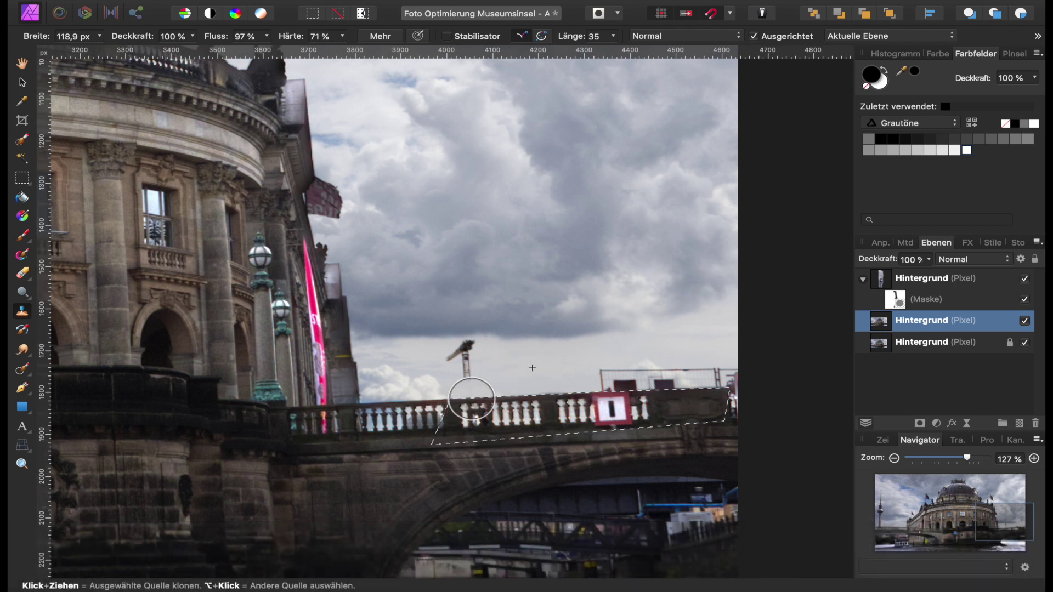
{"action": "left_click_drag", "start_coordinate": [466, 387], "coordinate": [476, 371]}
{"action": "left_click", "coordinate": [530, 365], "text": "alt"}
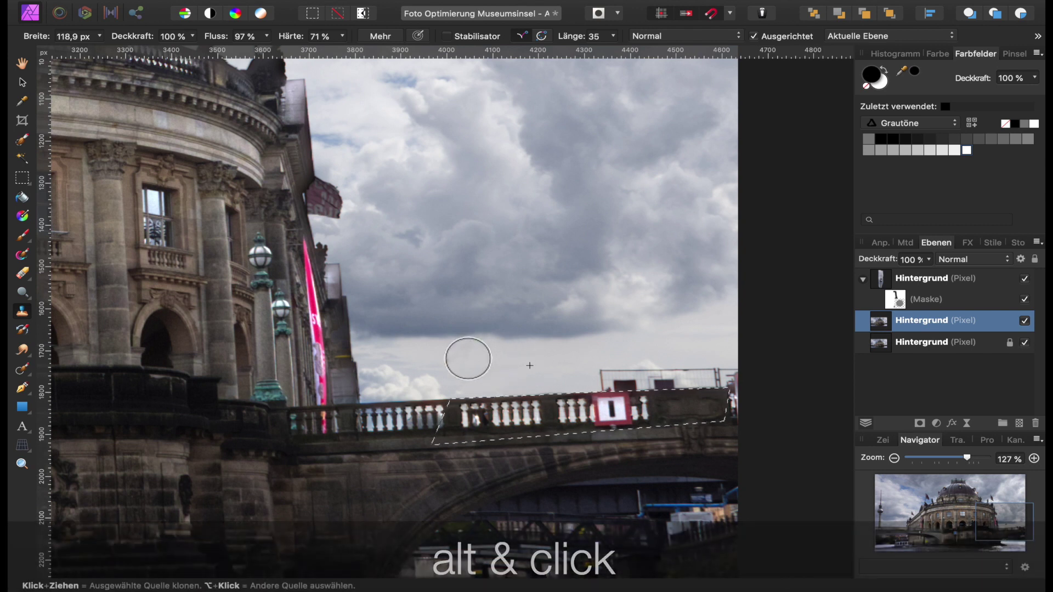
{"action": "left_click", "coordinate": [467, 360]}
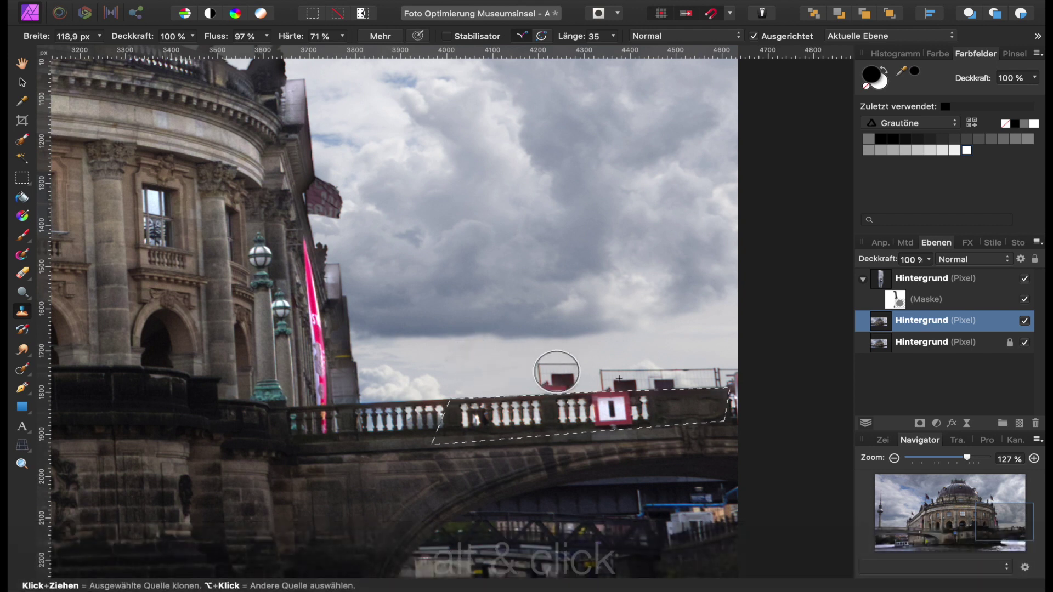
{"action": "left_click", "coordinate": [578, 376], "text": "alt"}
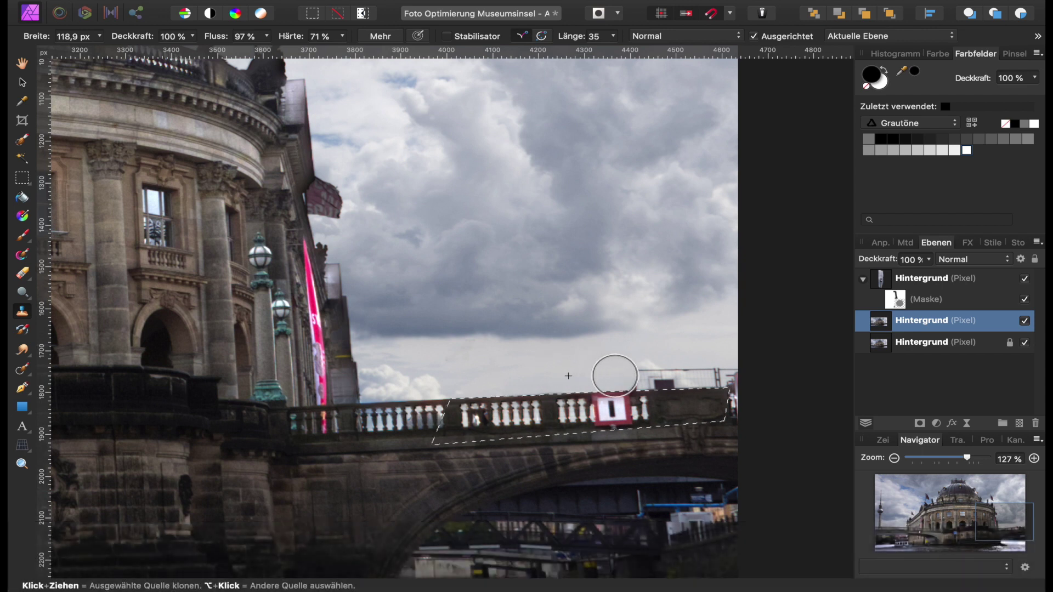
{"action": "left_click_drag", "start_coordinate": [624, 376], "coordinate": [660, 376]}
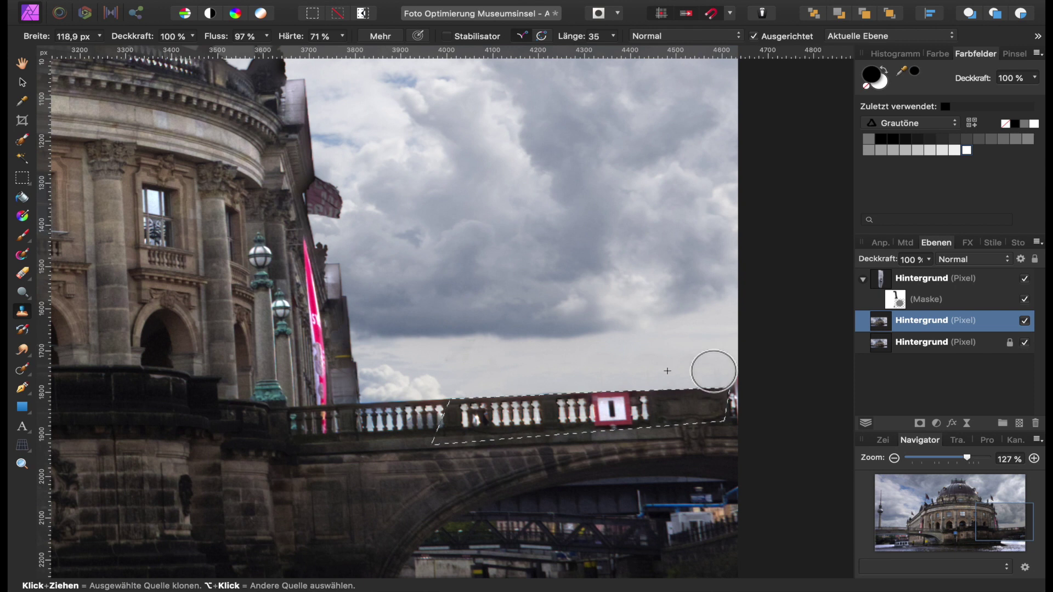
{"action": "left_click_drag", "start_coordinate": [715, 376], "coordinate": [717, 375]}
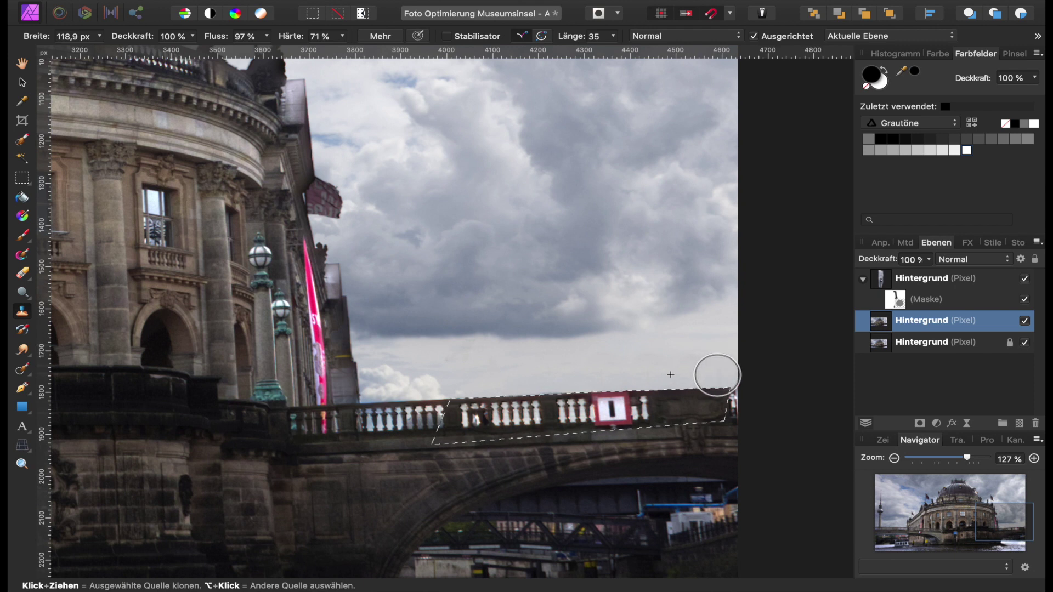
{"action": "key", "text": "super+d"}
Zoom to fit the entire retouched Bode Museum photo in the window.
{"action": "key", "text": "super+0"}
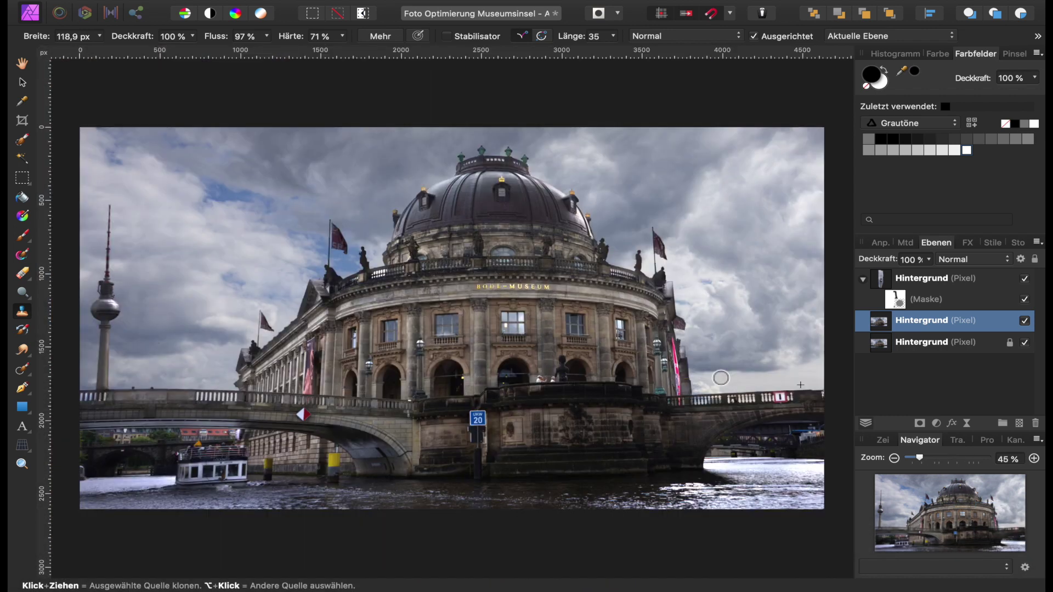